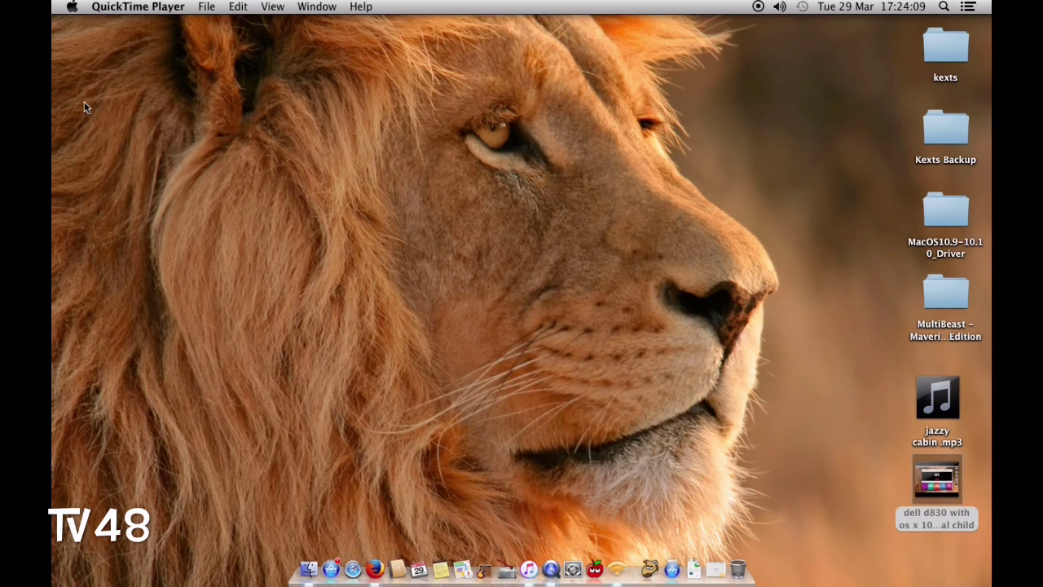
Step: Open the Apple menu from the Finder desktop's menu bar
{"action": "left_click", "coordinate": [72, 6]}
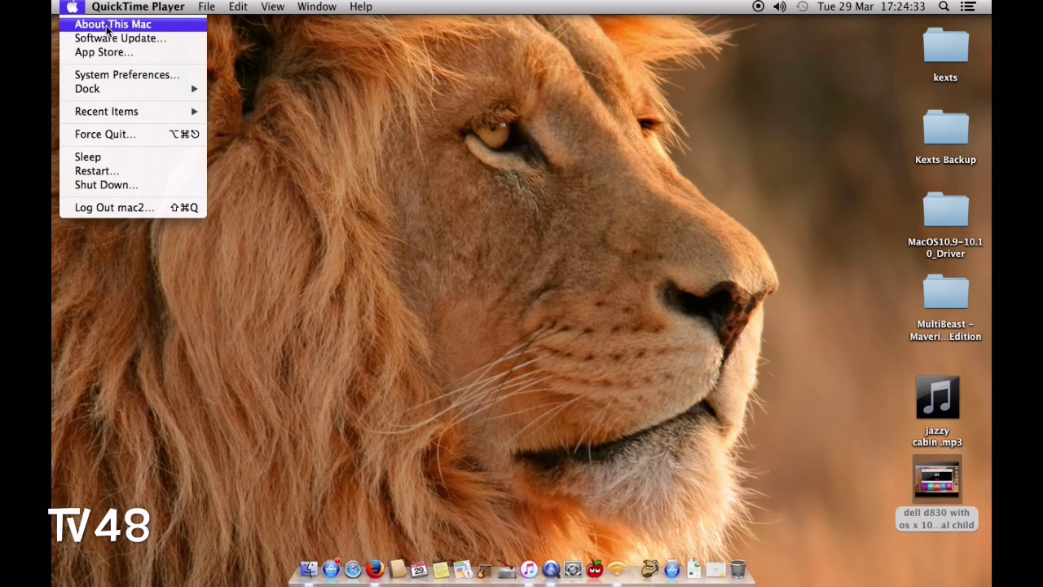
Step: Show the About This Mac summary: OS X 10.9, 2.2 GHz Core 2 Duo, 3 GB
{"action": "left_click", "coordinate": [108, 25]}
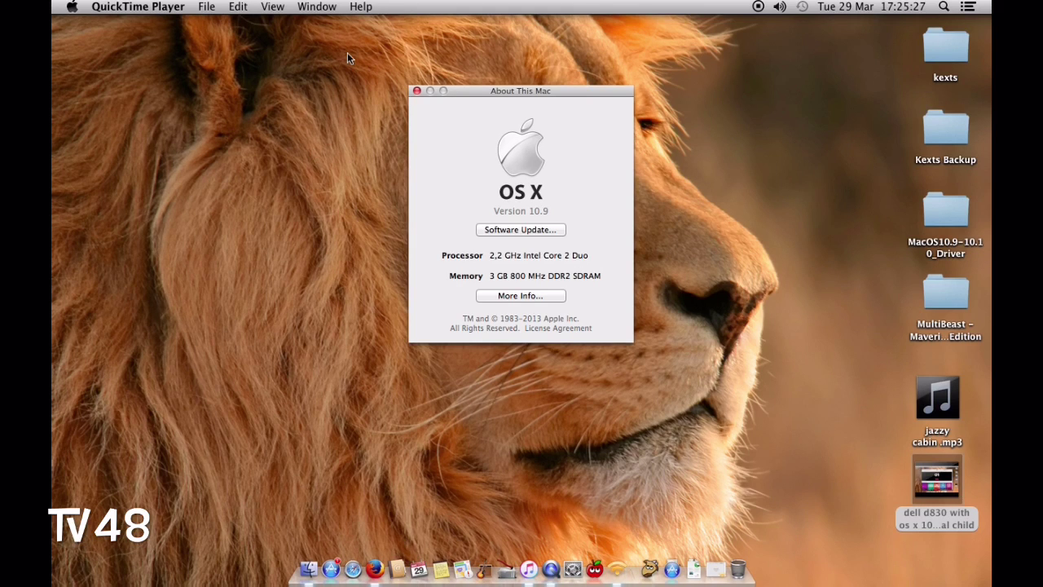
Step: Open More Info to view the MacBook Pro's hardware overview in System Information
{"action": "left_click", "coordinate": [533, 297]}
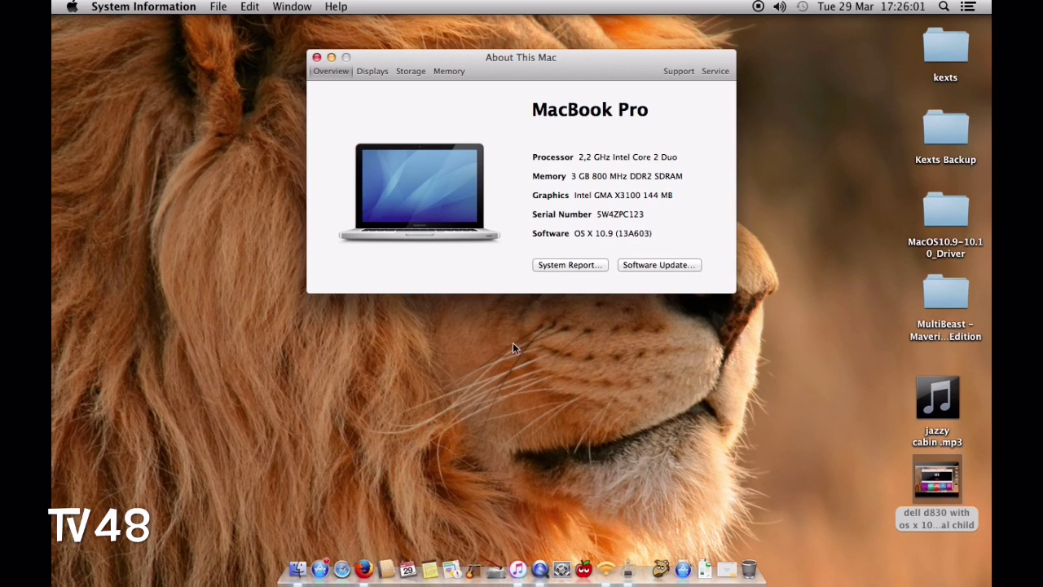
{"action": "left_click", "coordinate": [684, 568]}
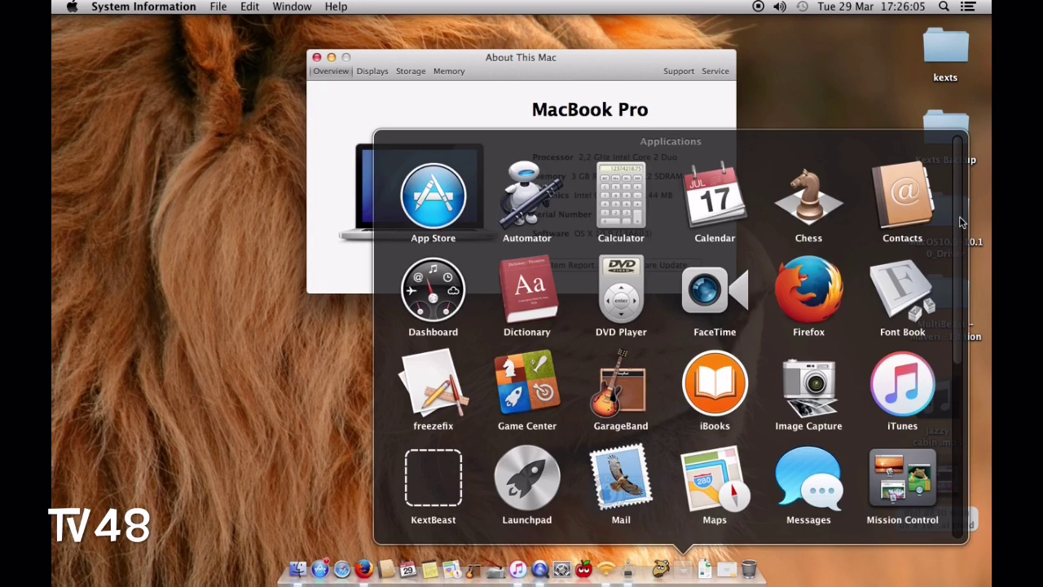
{"action": "scroll", "coordinate": [968, 377], "scroll_direction": "down", "scroll_amount": 5}
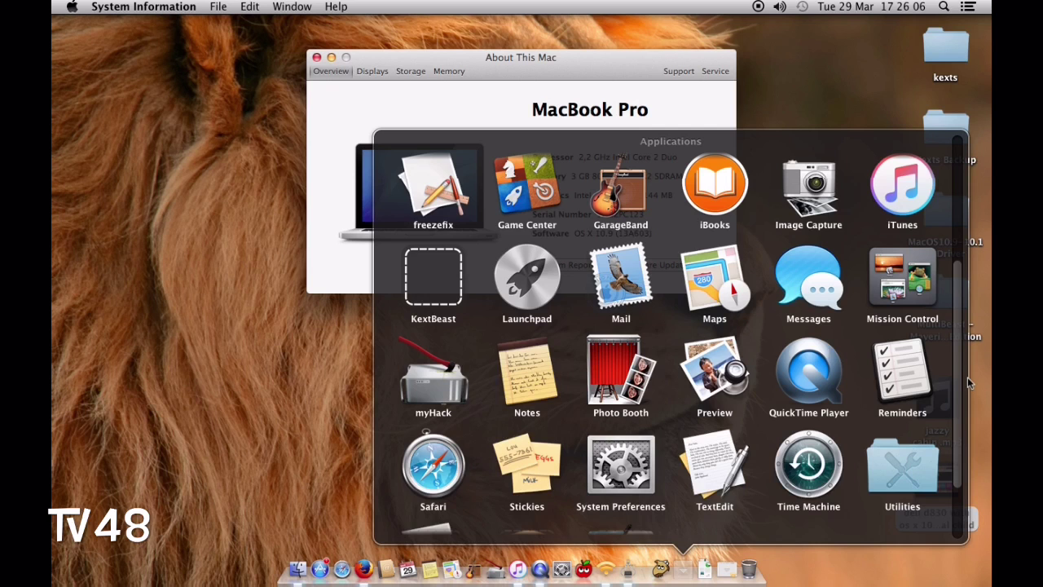
{"action": "scroll", "coordinate": [967, 376], "scroll_direction": "down", "scroll_amount": 2}
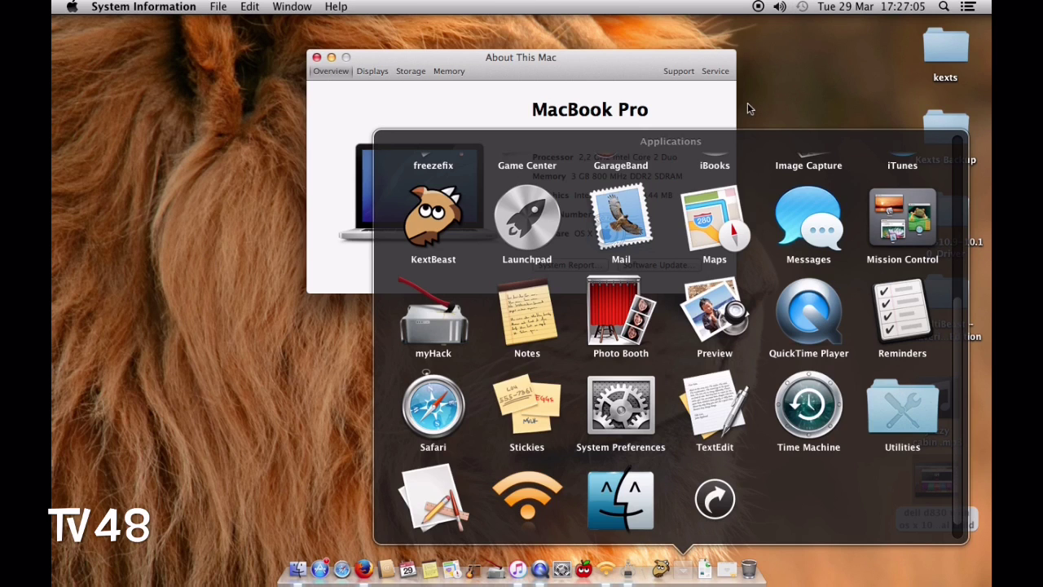
Step: Open System Preferences' Network pane and select the Wi-Fi connection
{"action": "left_click", "coordinate": [856, 71]}
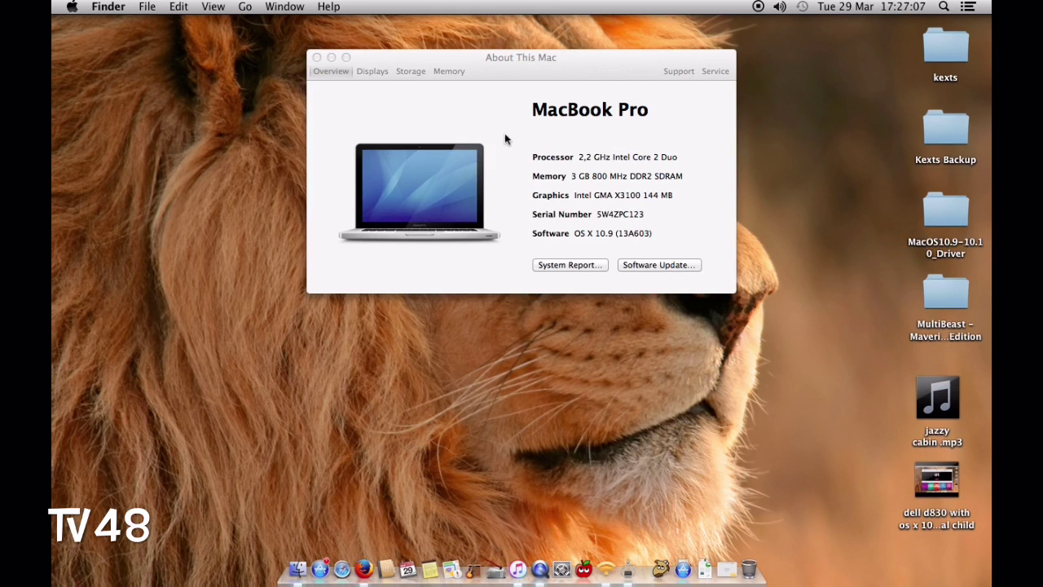
{"action": "left_click", "coordinate": [71, 6]}
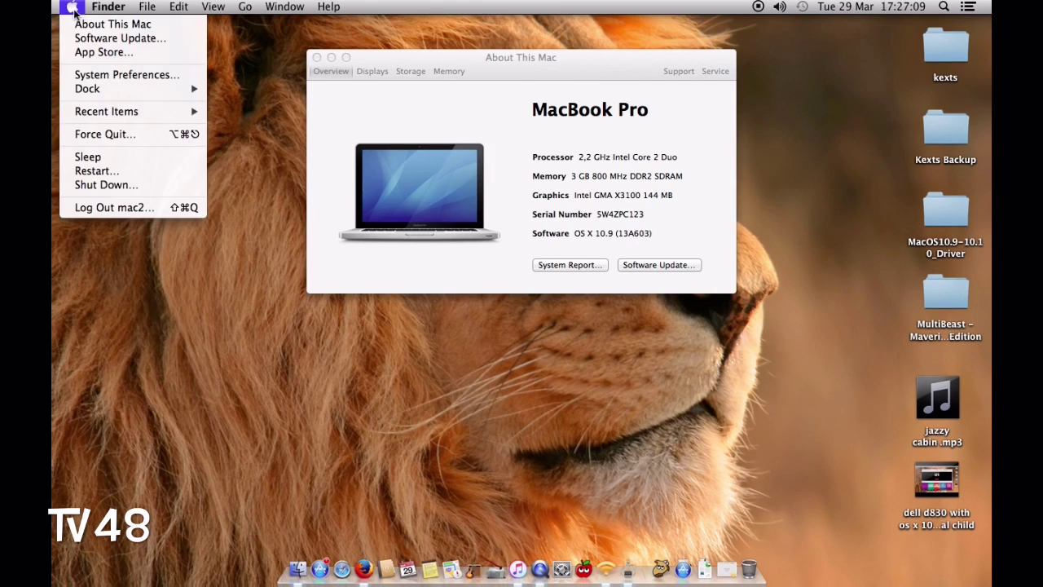
{"action": "left_click", "coordinate": [109, 78]}
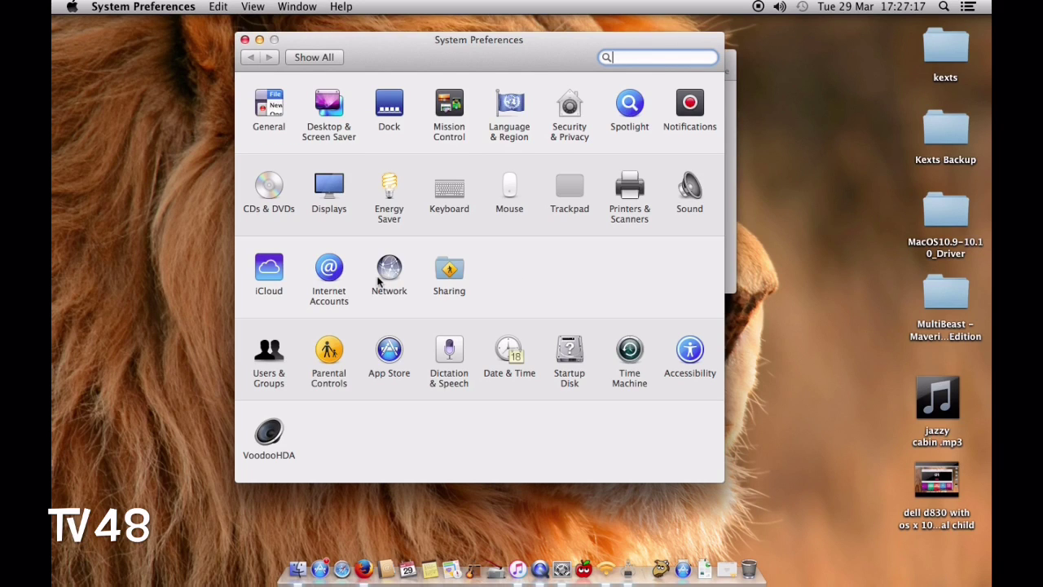
{"action": "left_click", "coordinate": [386, 281]}
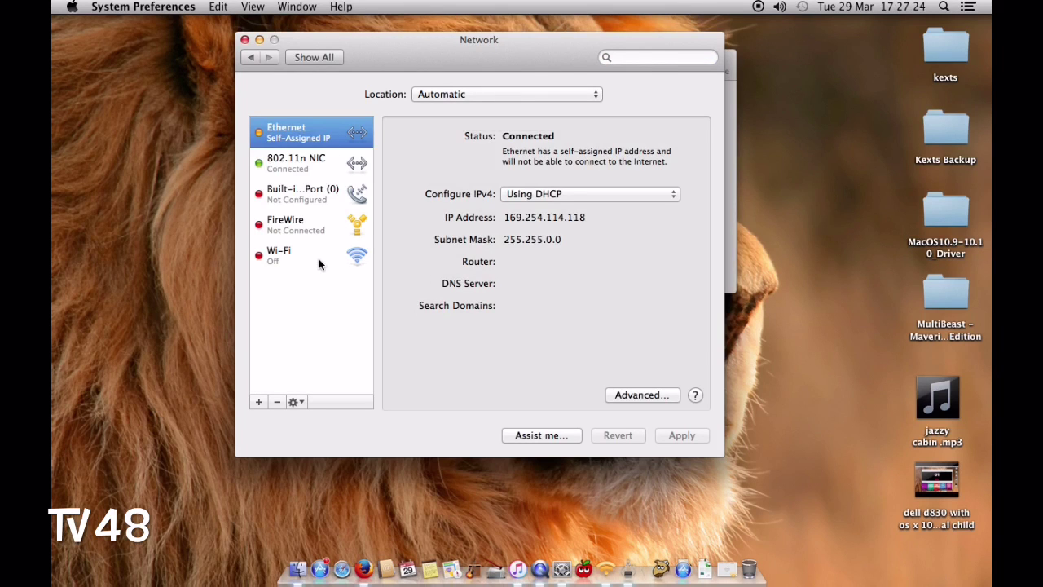
{"action": "left_click", "coordinate": [284, 262]}
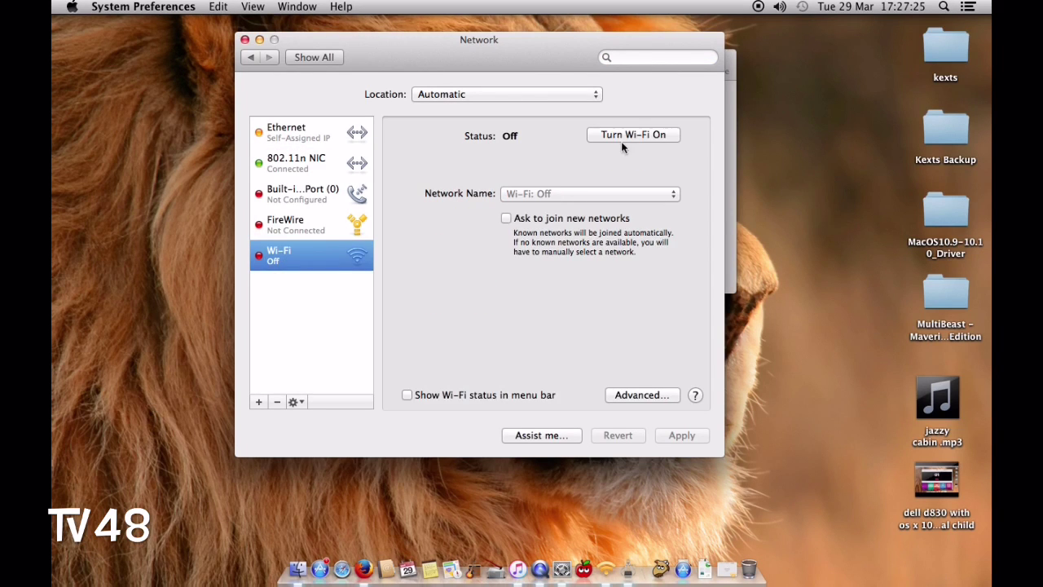
Step: Turn Wi-Fi on, show its status in the menu bar, and browse nearby networks without joining
{"action": "left_click", "coordinate": [601, 138]}
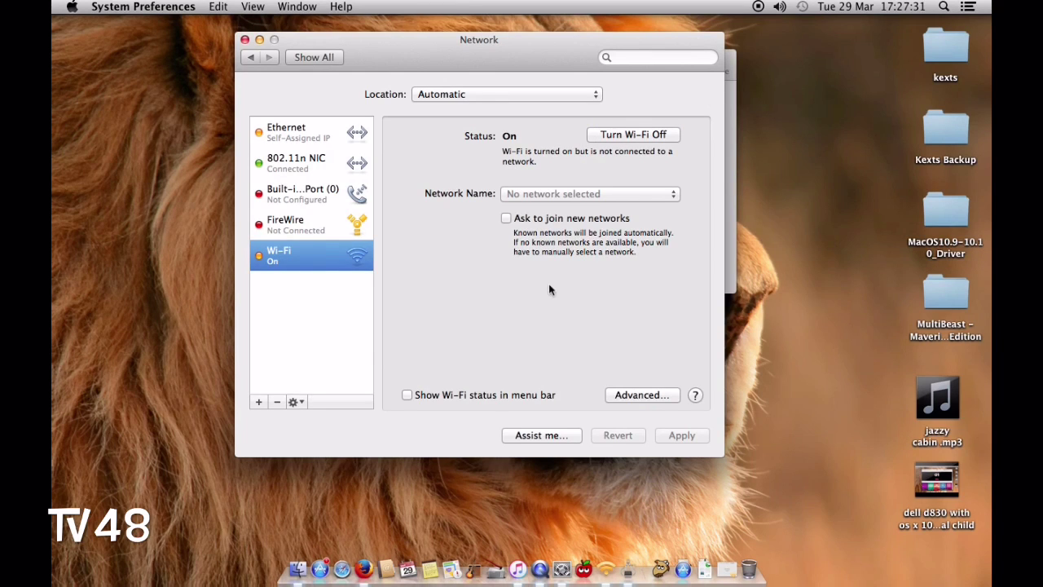
{"action": "left_click", "coordinate": [487, 396]}
{"action": "left_click", "coordinate": [758, 8]}
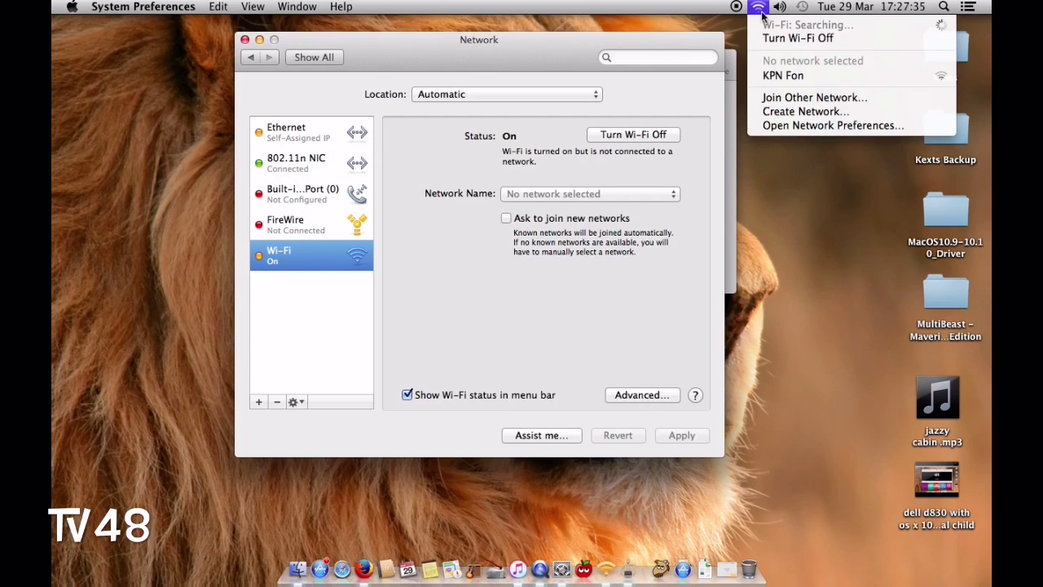
{"action": "mouse_move", "coordinate": [769, 5]}
{"action": "left_click", "coordinate": [759, 12]}
{"action": "left_click", "coordinate": [759, 11]}
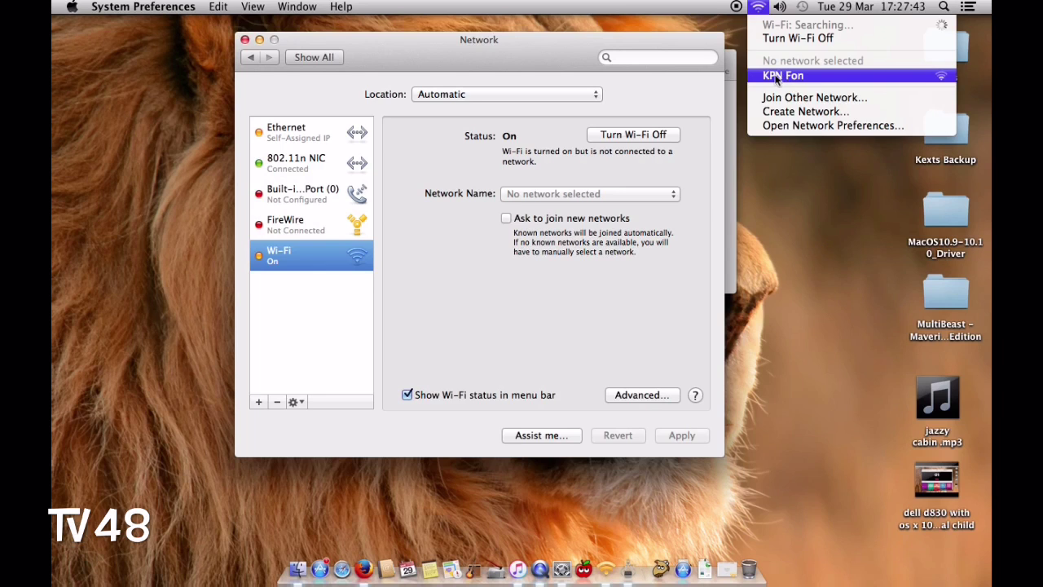
{"action": "left_click", "coordinate": [586, 310]}
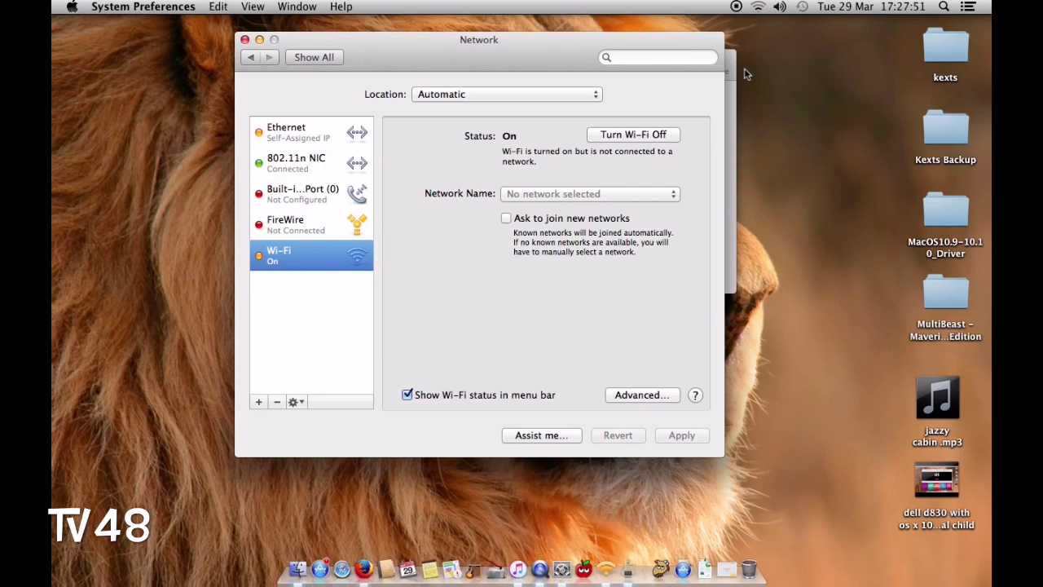
Step: Turn Wi-Fi off from the menu bar and remove its menu-bar status icon
{"action": "left_click", "coordinate": [758, 6]}
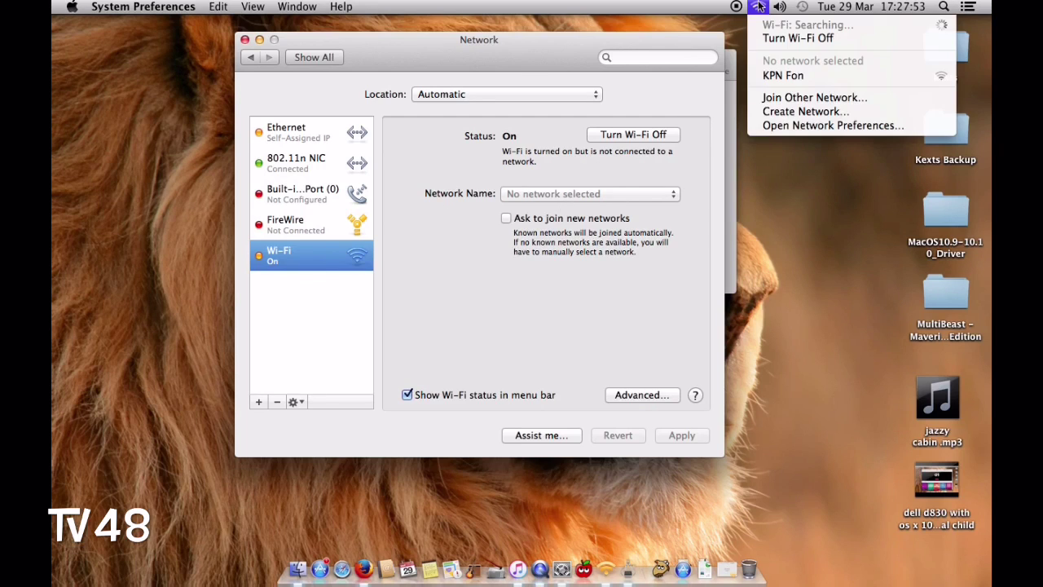
{"action": "left_click", "coordinate": [770, 39]}
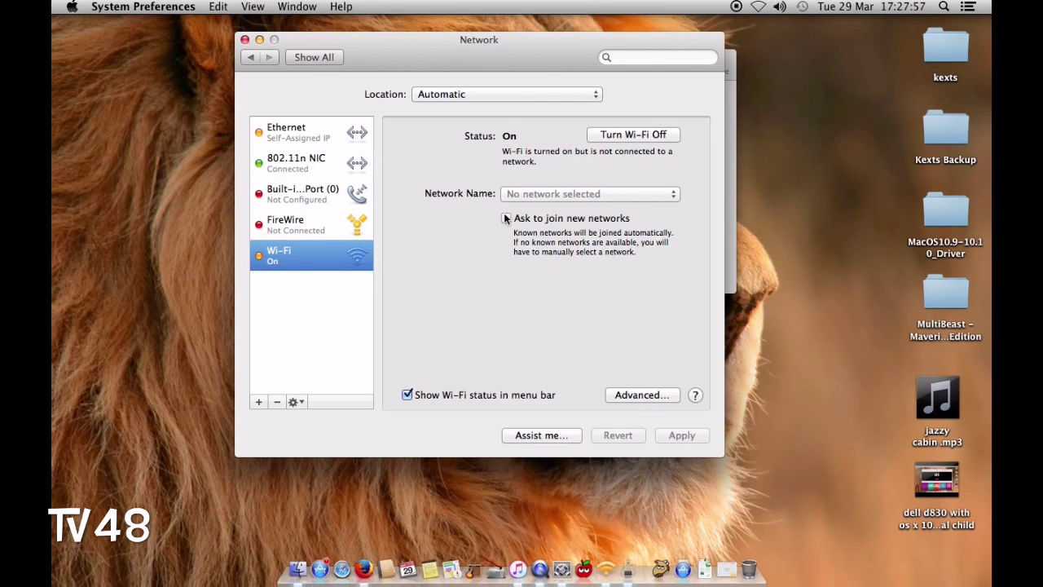
{"action": "left_click", "coordinate": [407, 395]}
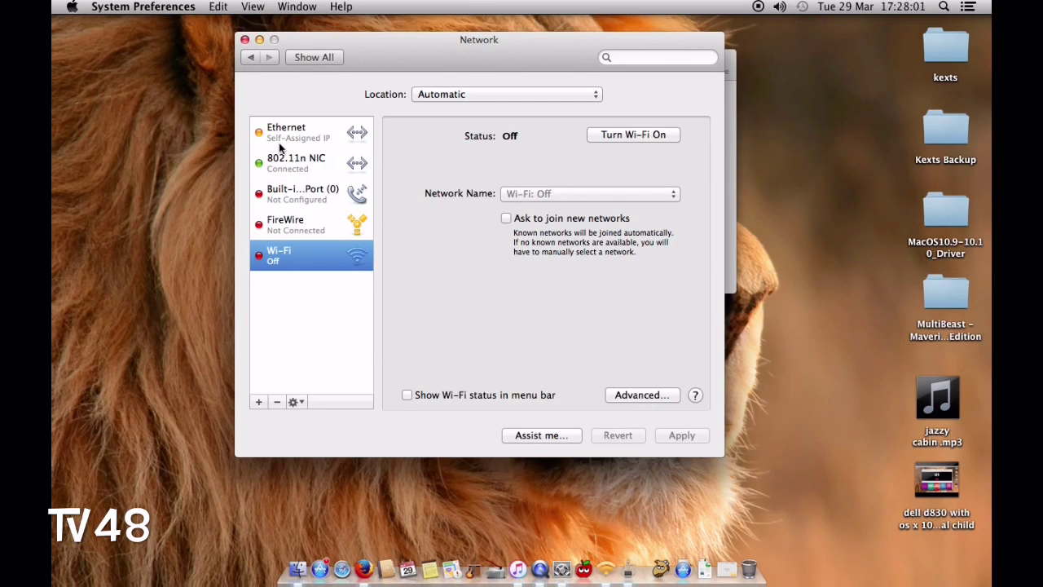
Step: Return to the preferences overview and launch Wireless Network Utility from the Dock
{"action": "left_click", "coordinate": [254, 57]}
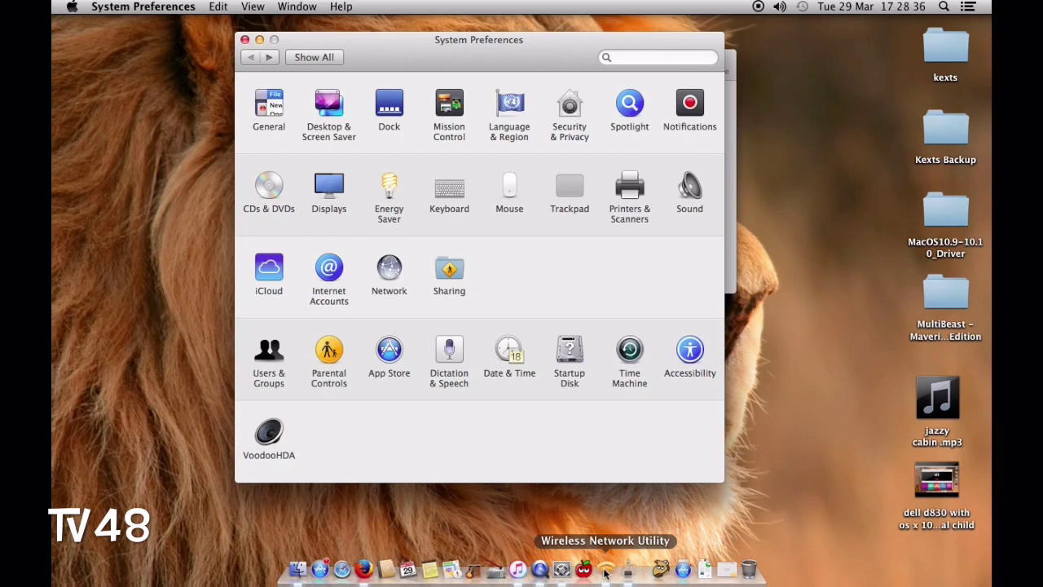
{"action": "left_click", "coordinate": [605, 570]}
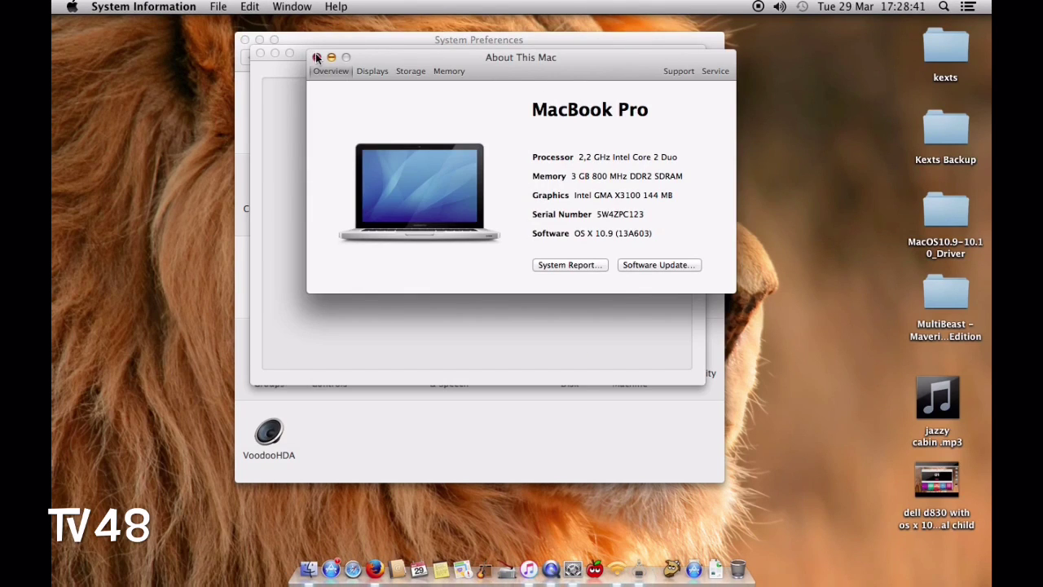
Step: Close About This Mac, browse Wireless Network Utility's tabs, sort networks by Encryption and BSSID, then close it
{"action": "left_click", "coordinate": [317, 57]}
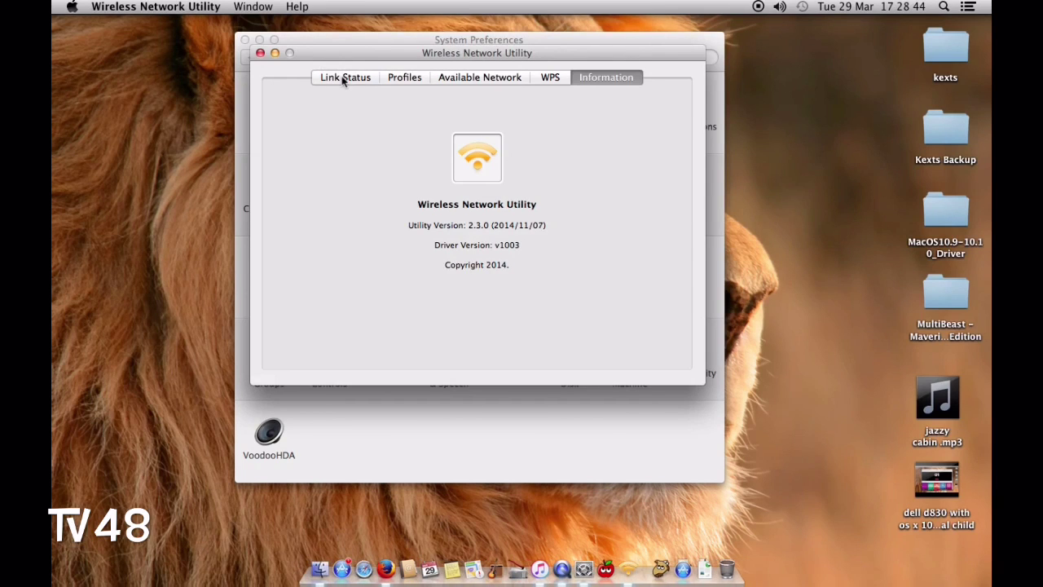
{"action": "left_click", "coordinate": [343, 80]}
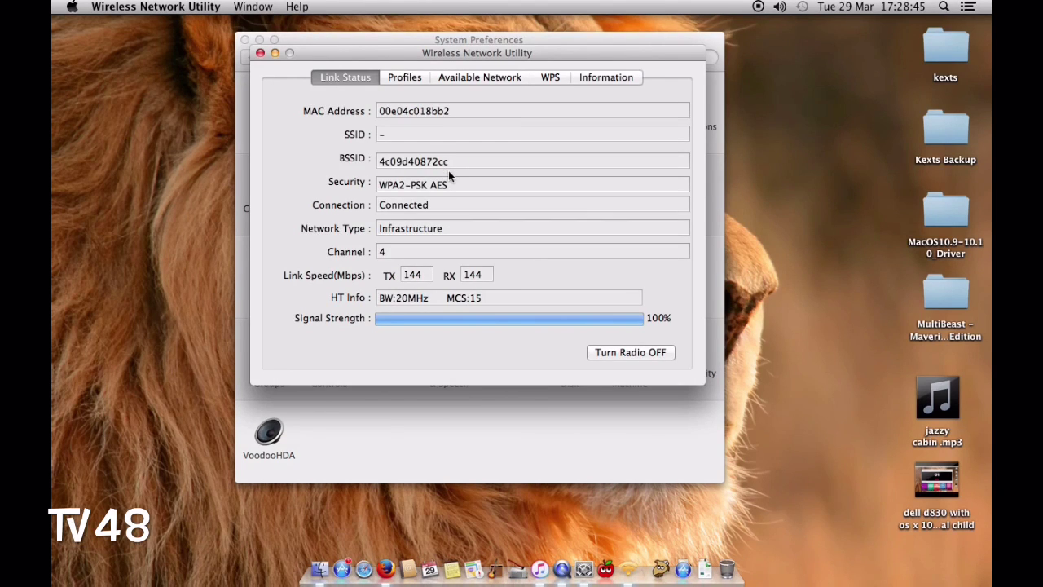
{"action": "left_click", "coordinate": [399, 79]}
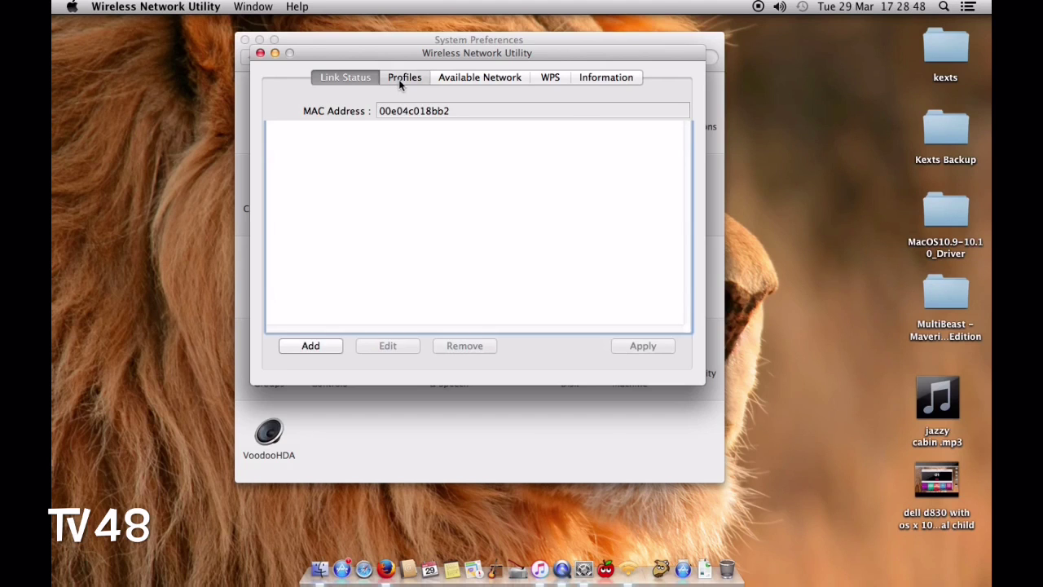
{"action": "left_click", "coordinate": [456, 75]}
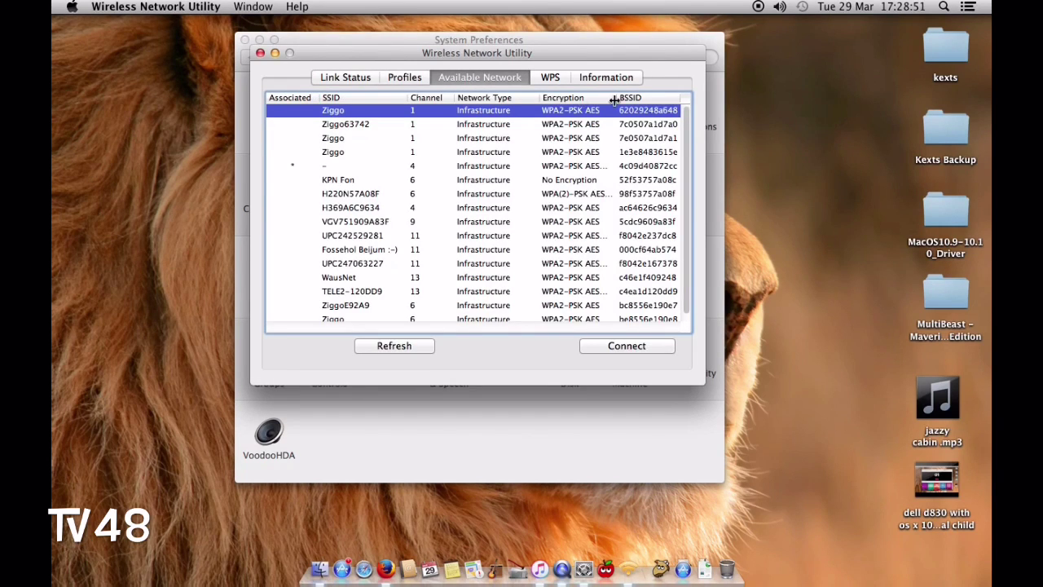
{"action": "left_click", "coordinate": [578, 98]}
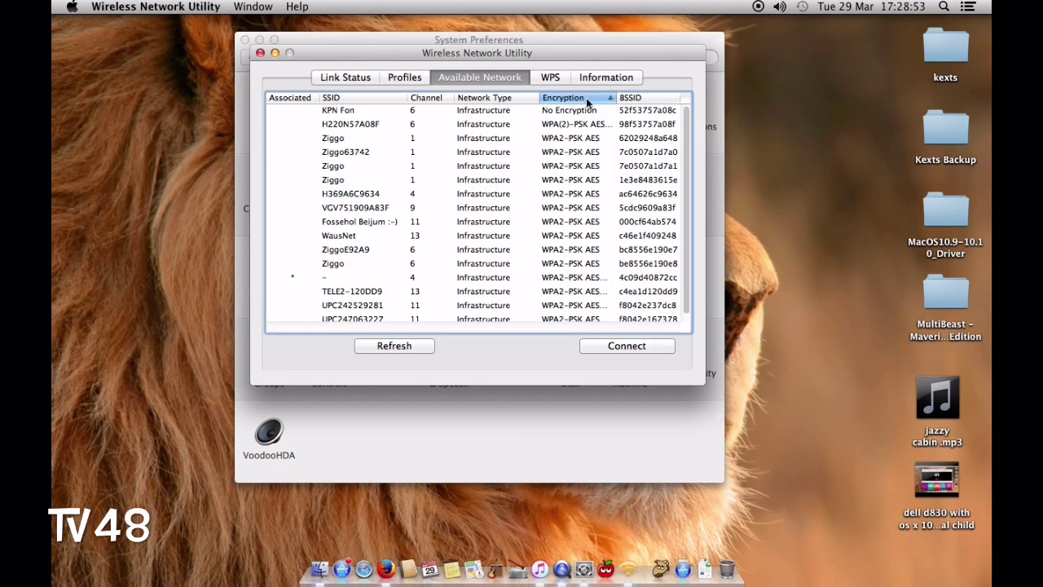
{"action": "left_click", "coordinate": [642, 101]}
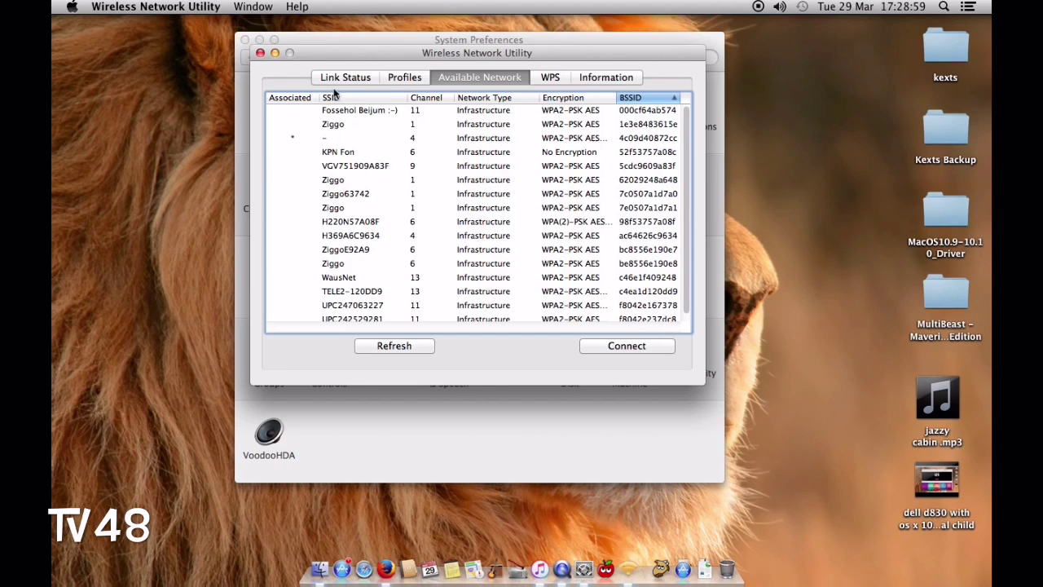
{"action": "left_click", "coordinate": [260, 53]}
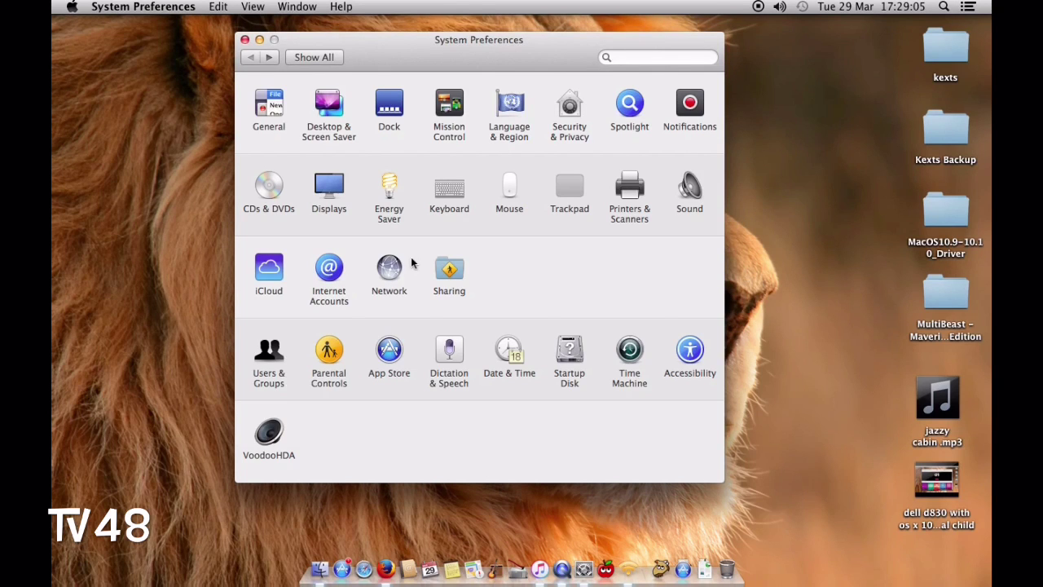
Step: In Energy Saver, set display sleep to 3 minutes and stop hard disks from sleeping
{"action": "left_click", "coordinate": [391, 190]}
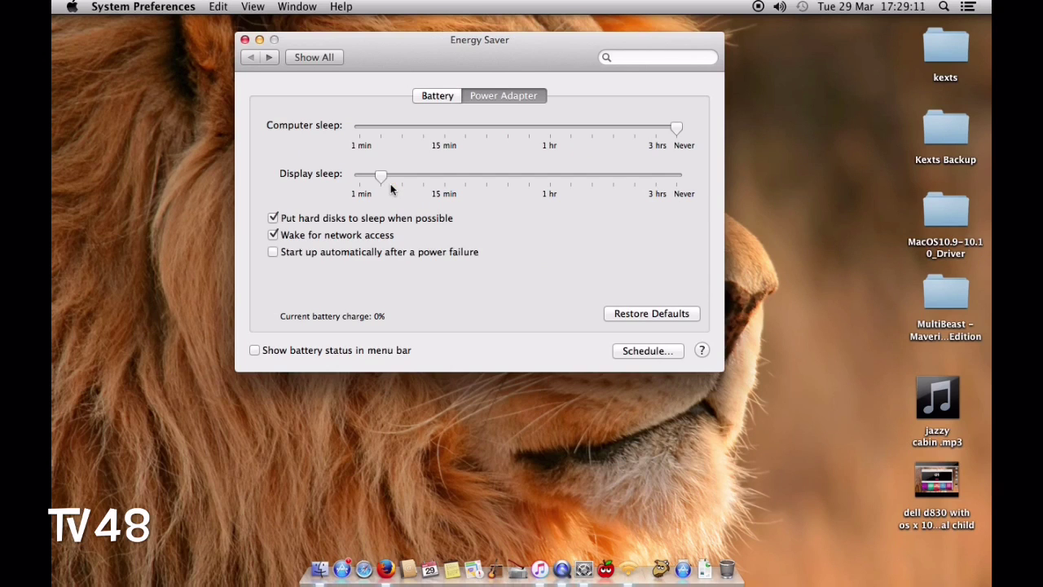
{"action": "mouse_move", "coordinate": [391, 183]}
{"action": "left_mouse_down"}
{"action": "mouse_move", "coordinate": [389, 173]}
{"action": "mouse_move", "coordinate": [378, 178]}
{"action": "left_mouse_up"}
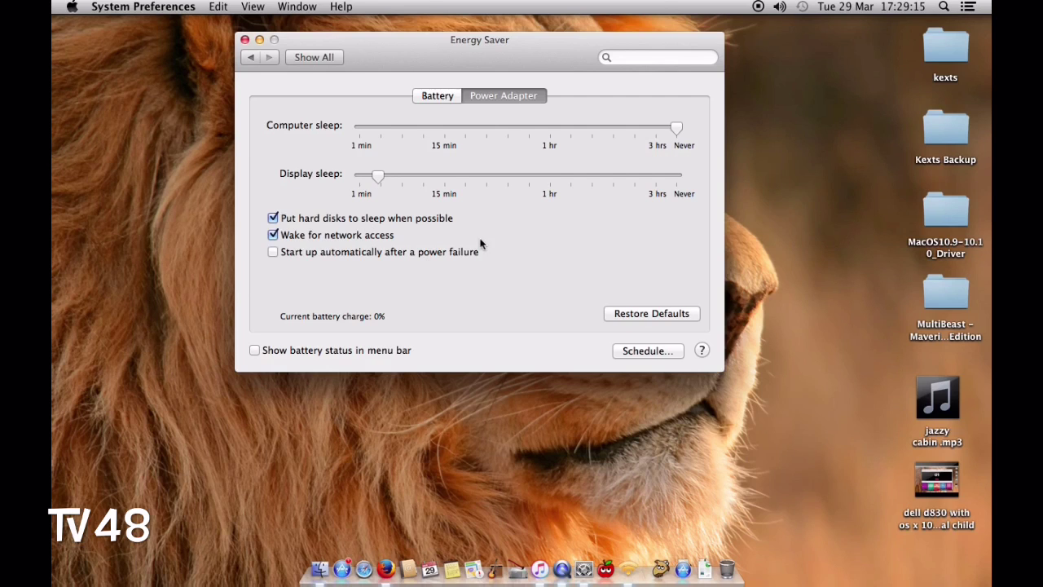
{"action": "left_click", "coordinate": [274, 218]}
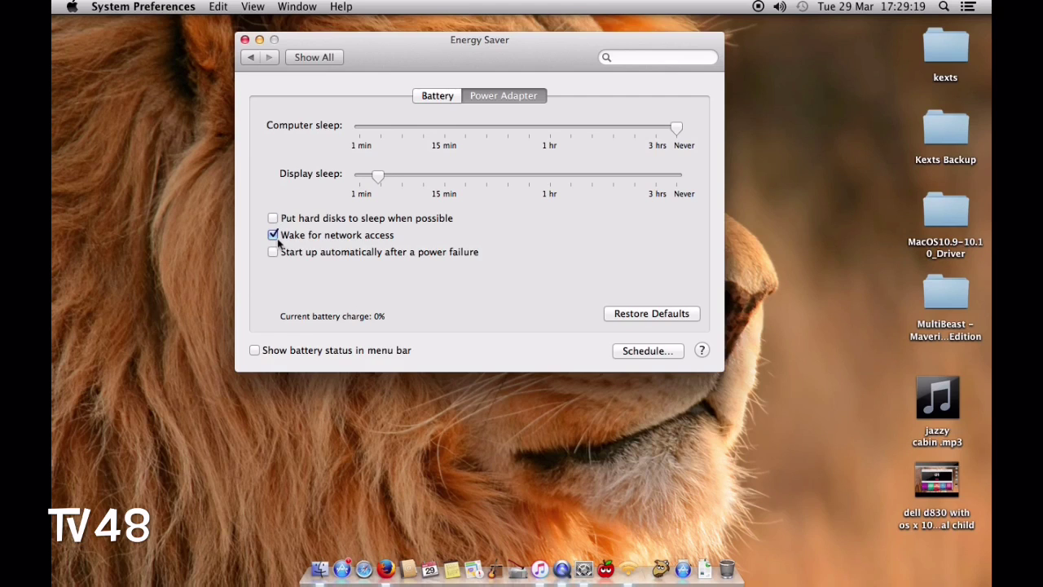
{"action": "left_click", "coordinate": [676, 131]}
{"action": "left_click", "coordinate": [252, 59]}
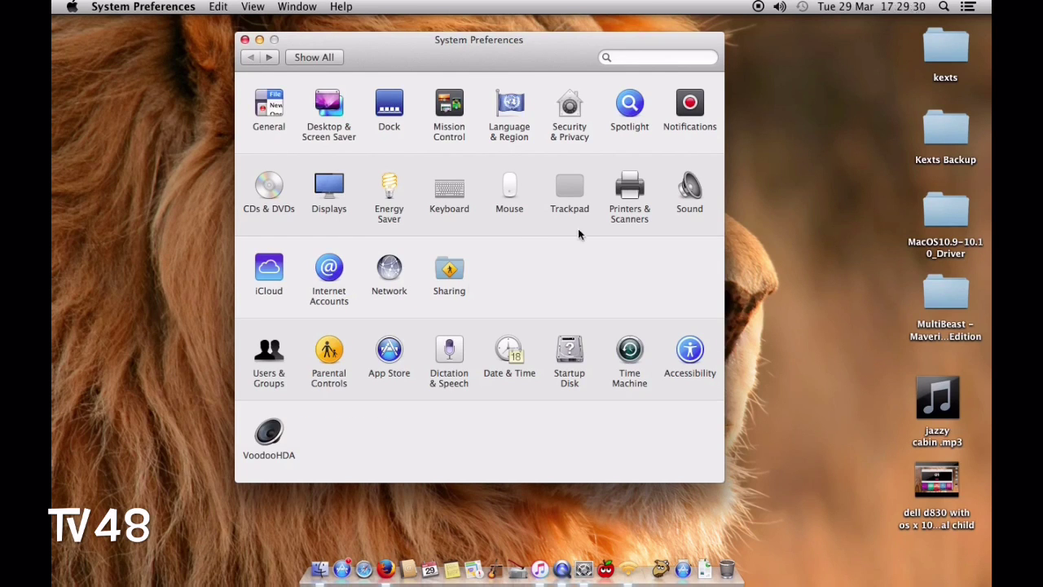
Step: Switch the VoodooHDA mixer between Speaker and Microphone, then go back to the overview
{"action": "left_click", "coordinate": [269, 438]}
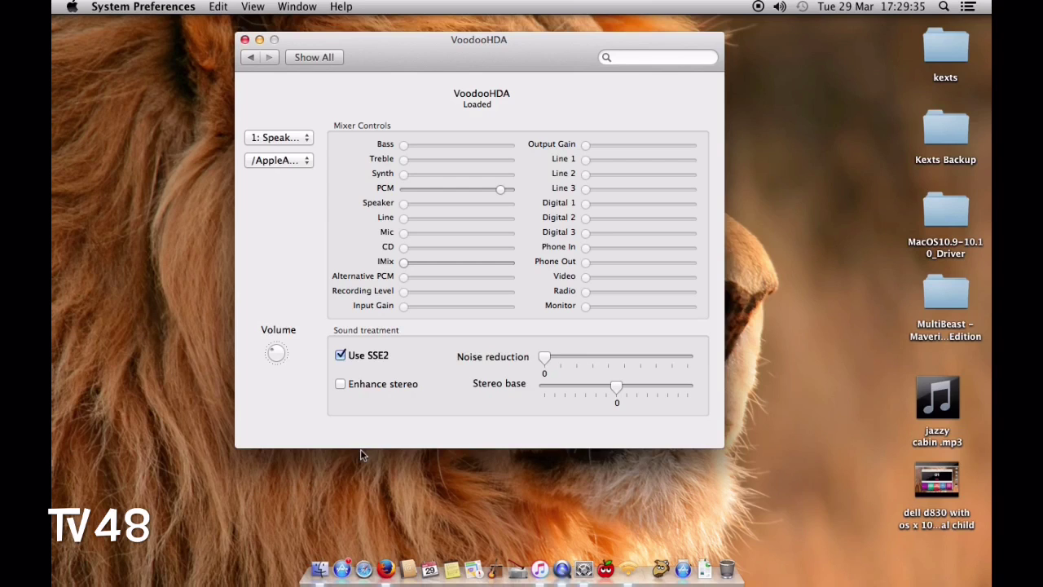
{"action": "left_click", "coordinate": [303, 138]}
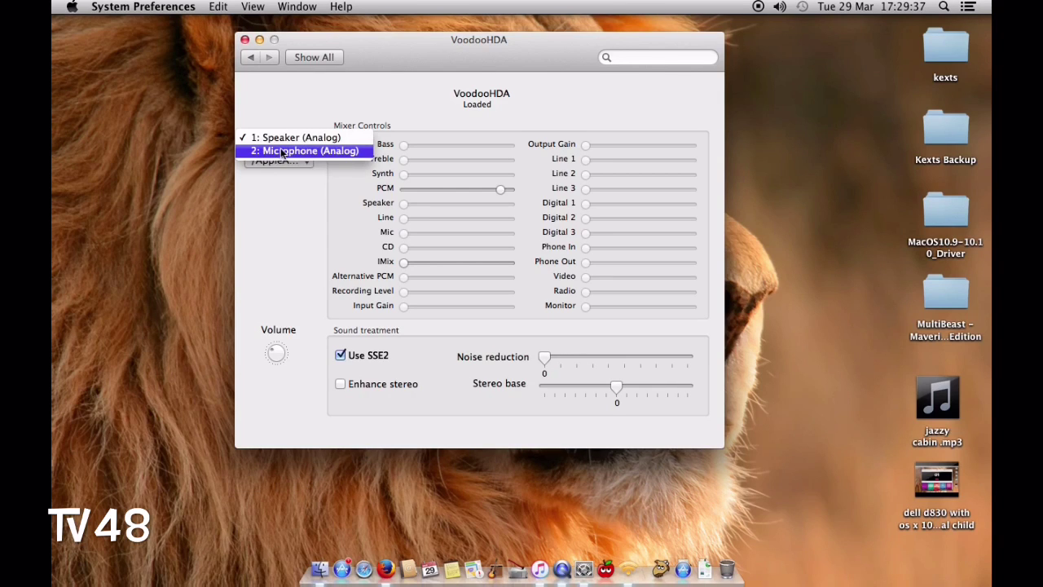
{"action": "left_click", "coordinate": [350, 152]}
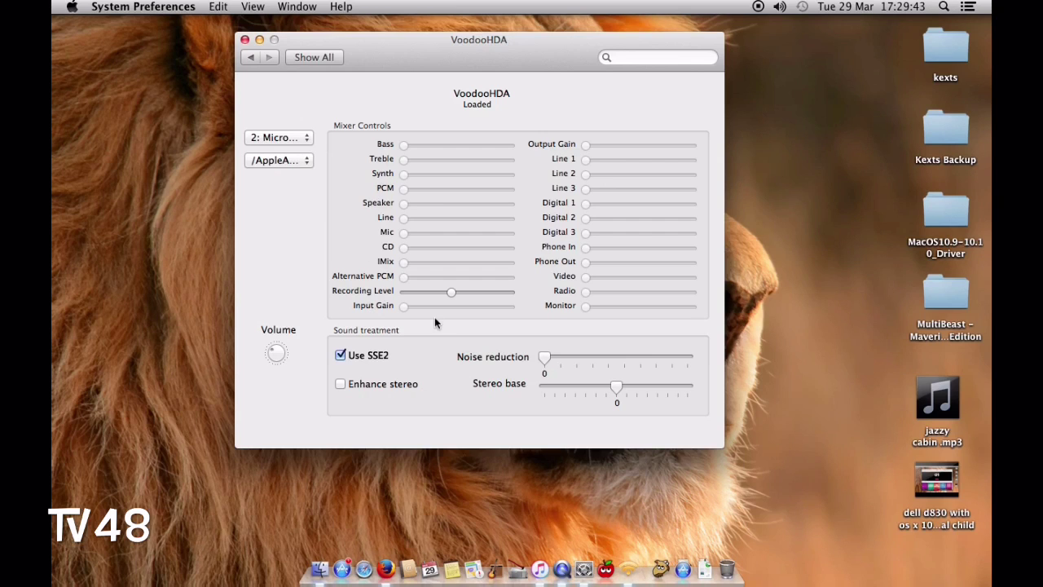
{"action": "left_click", "coordinate": [288, 136]}
{"action": "left_click", "coordinate": [288, 128]}
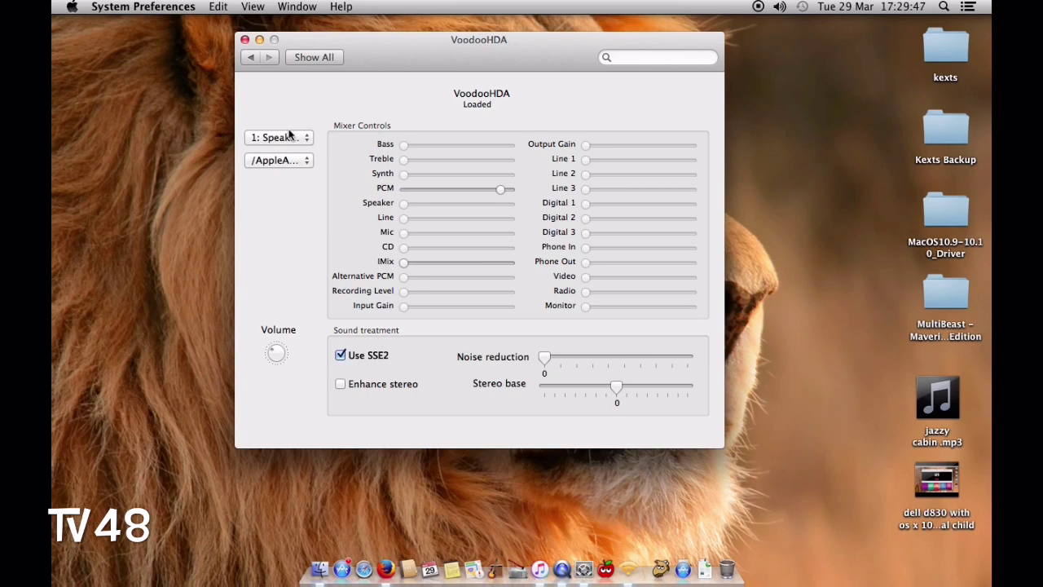
{"action": "left_click", "coordinate": [292, 137]}
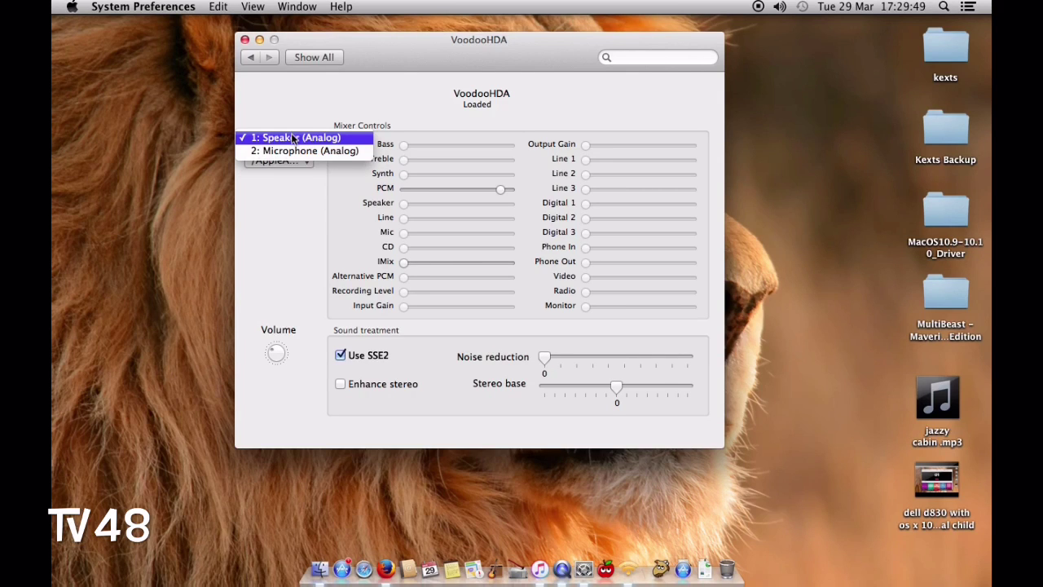
{"action": "left_click", "coordinate": [294, 151]}
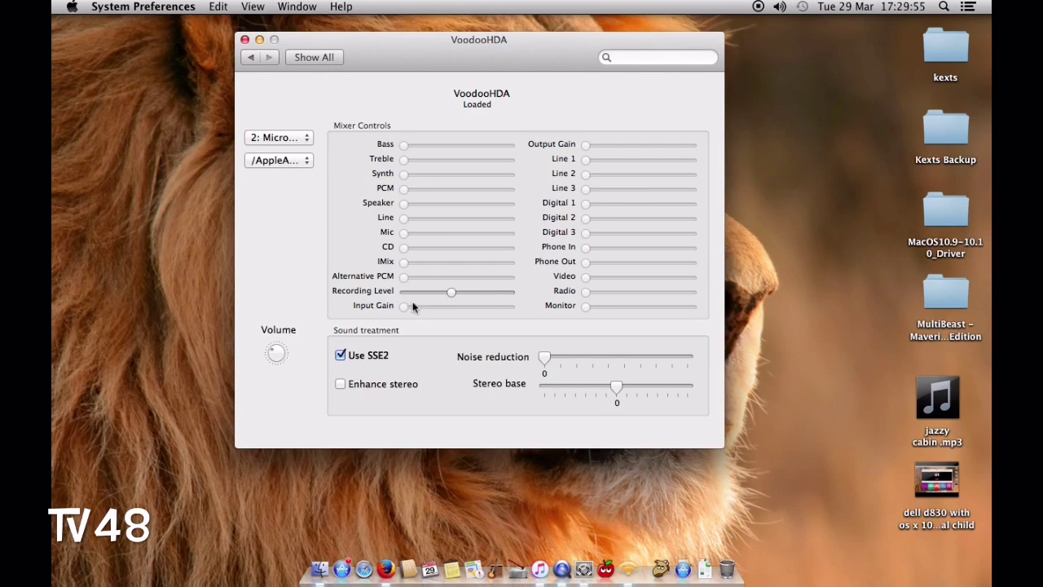
{"action": "left_click", "coordinate": [249, 59]}
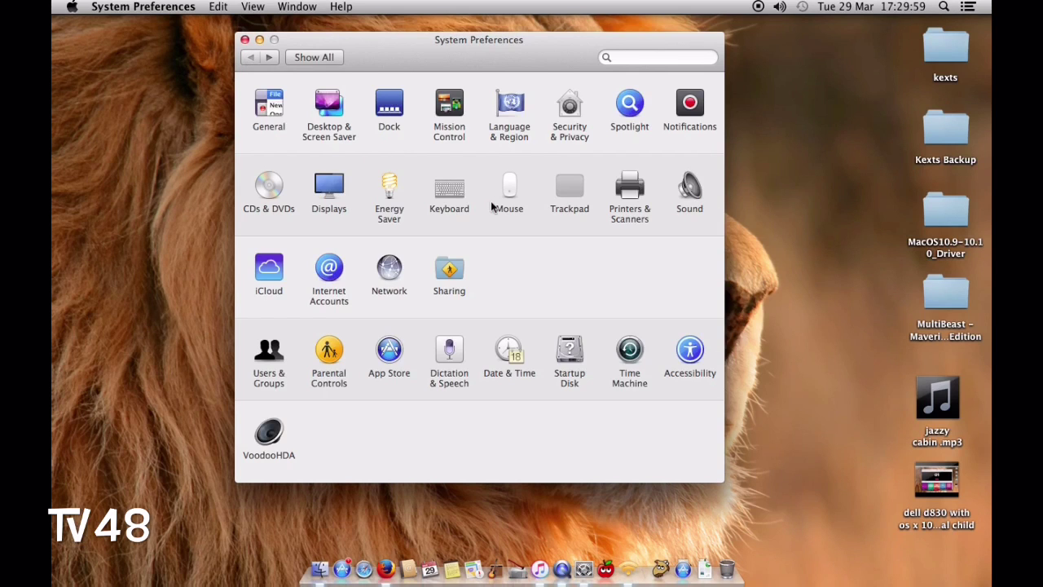
{"action": "left_click", "coordinate": [683, 201]}
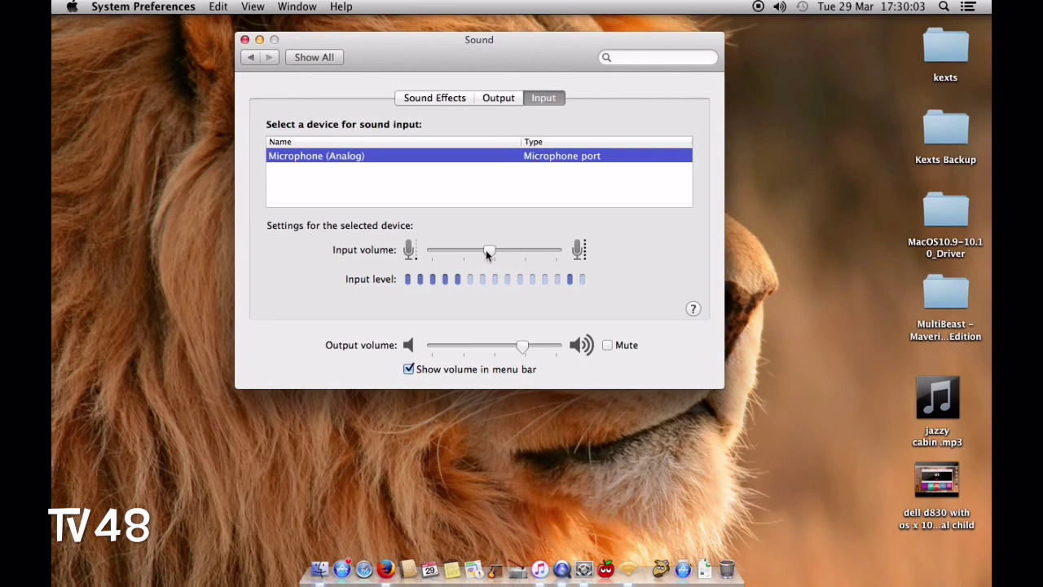
{"action": "left_click_drag", "start_coordinate": [487, 253], "coordinate": [330, 263]}
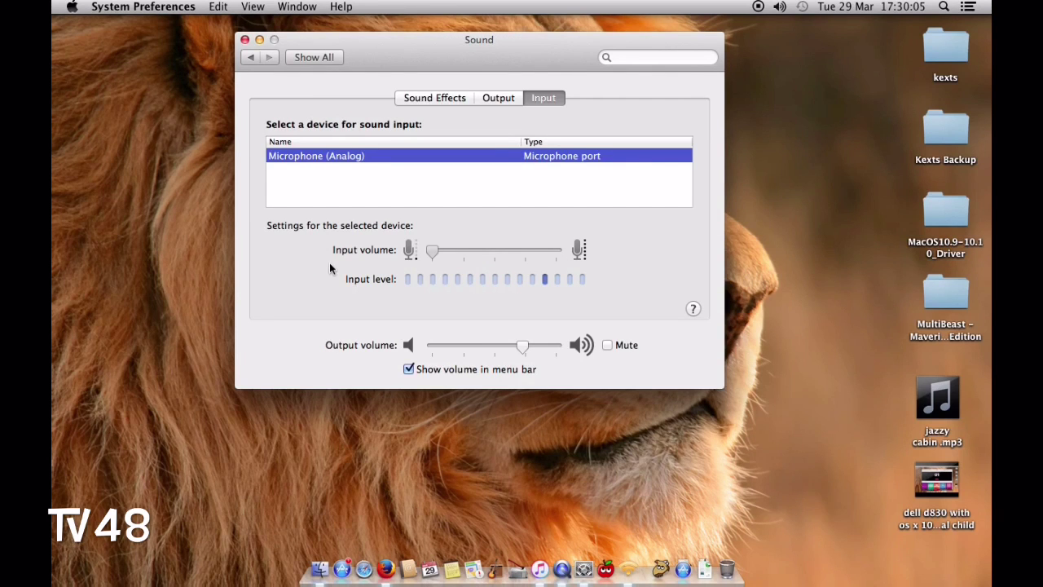
{"action": "left_click_drag", "start_coordinate": [433, 253], "coordinate": [500, 276]}
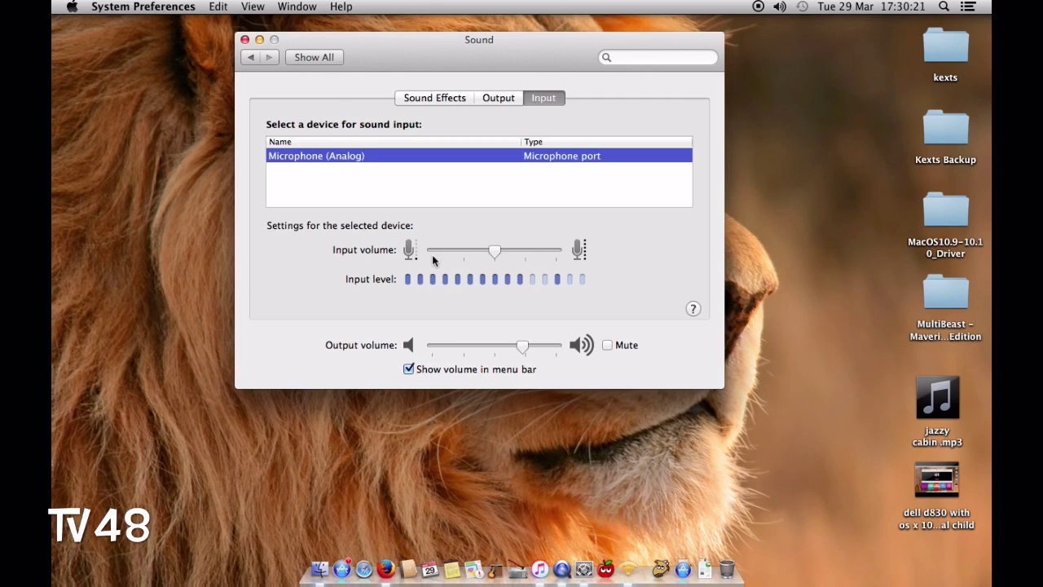
{"action": "left_click", "coordinate": [251, 59]}
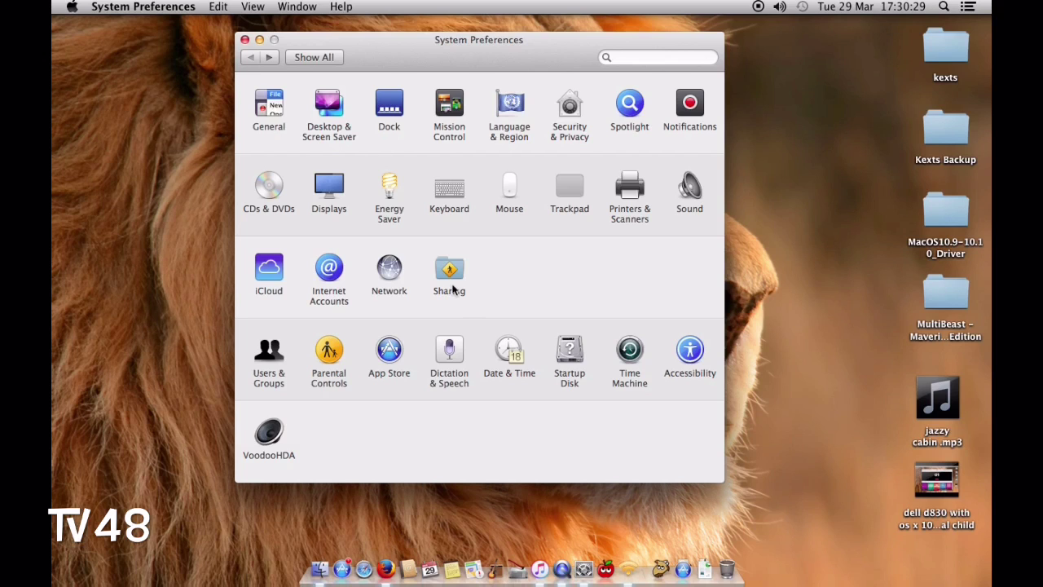
{"action": "left_click", "coordinate": [570, 104]}
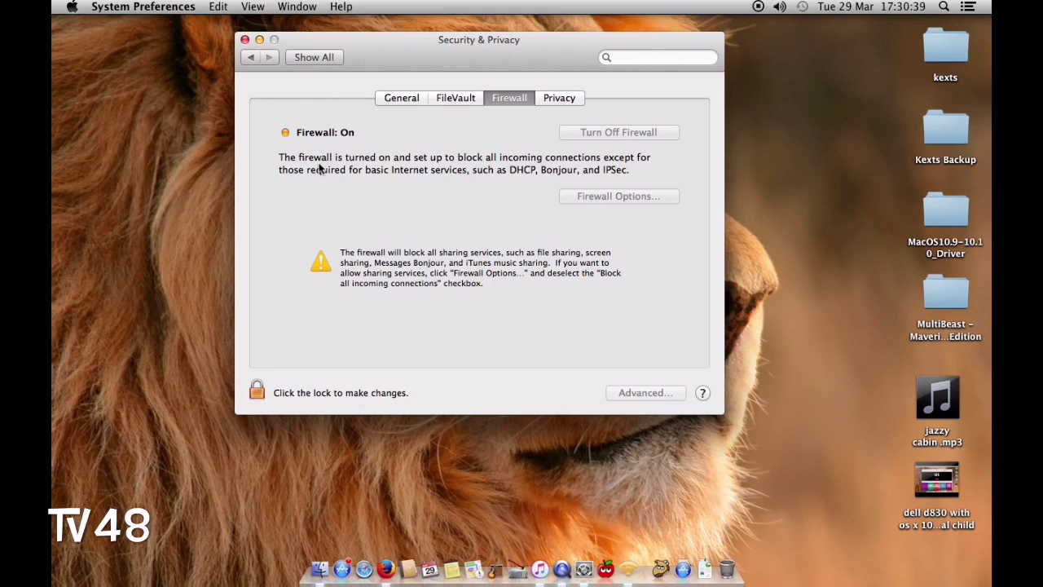
{"action": "left_click", "coordinate": [257, 391]}
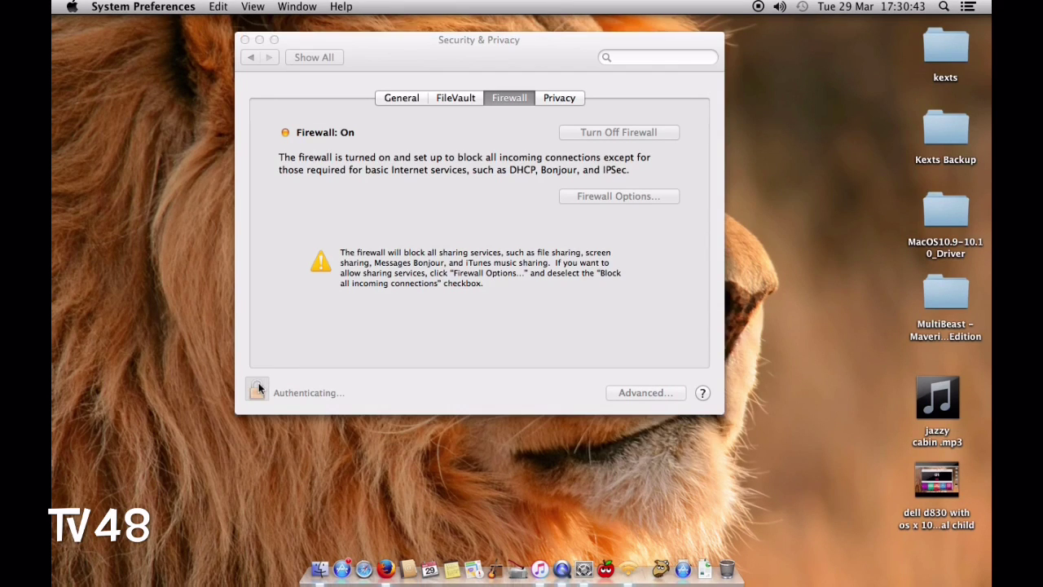
{"action": "type", "text": "******"}
{"action": "key", "text": "Return"}
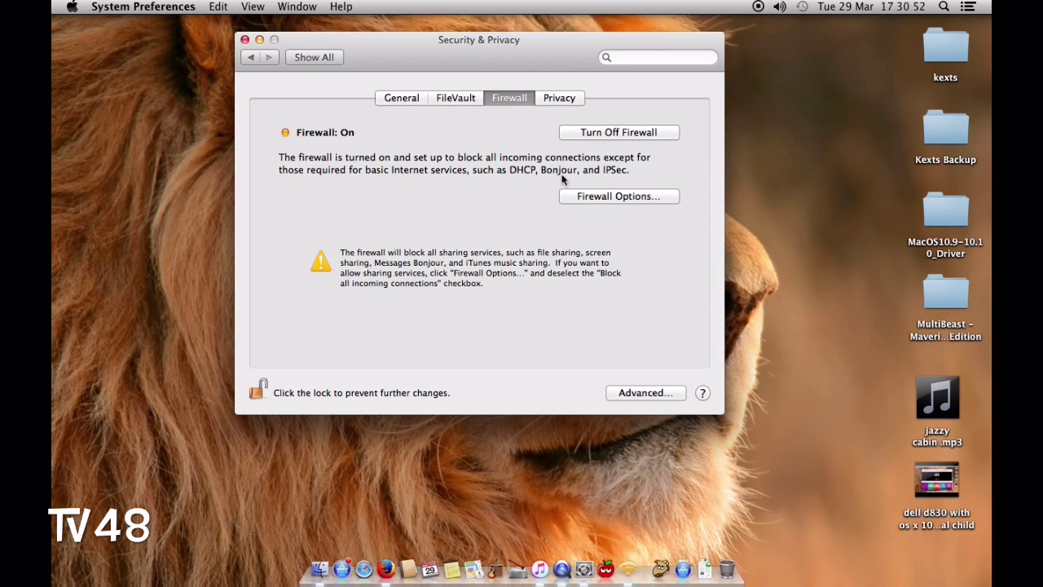
{"action": "left_click", "coordinate": [625, 197]}
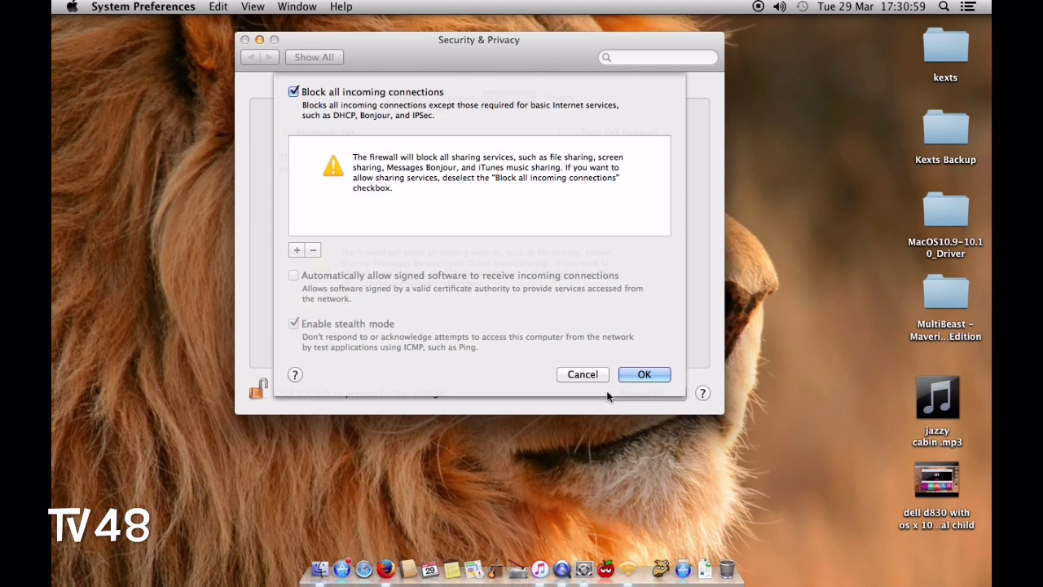
{"action": "left_click", "coordinate": [592, 375]}
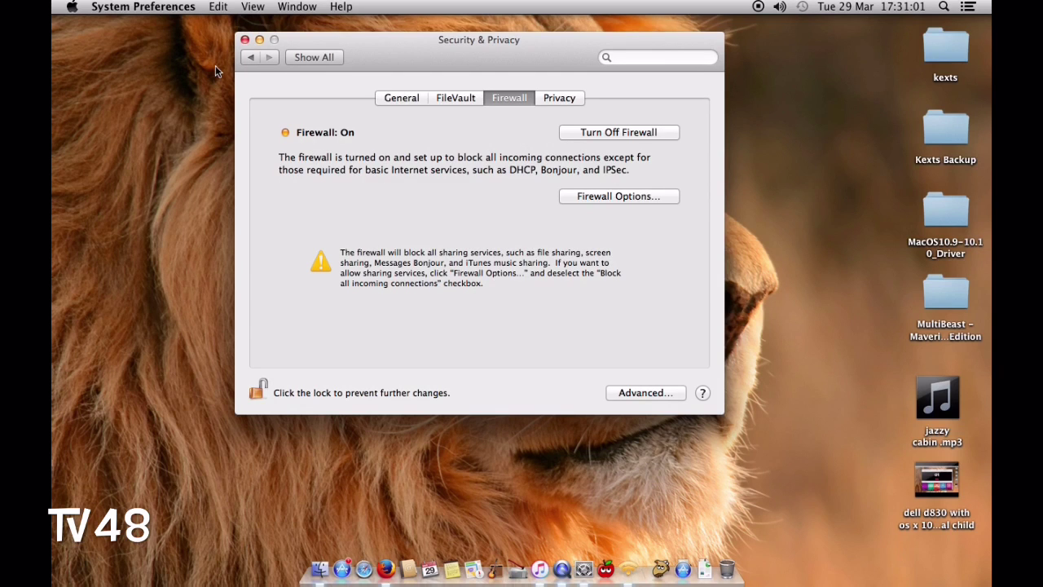
{"action": "left_click", "coordinate": [257, 394]}
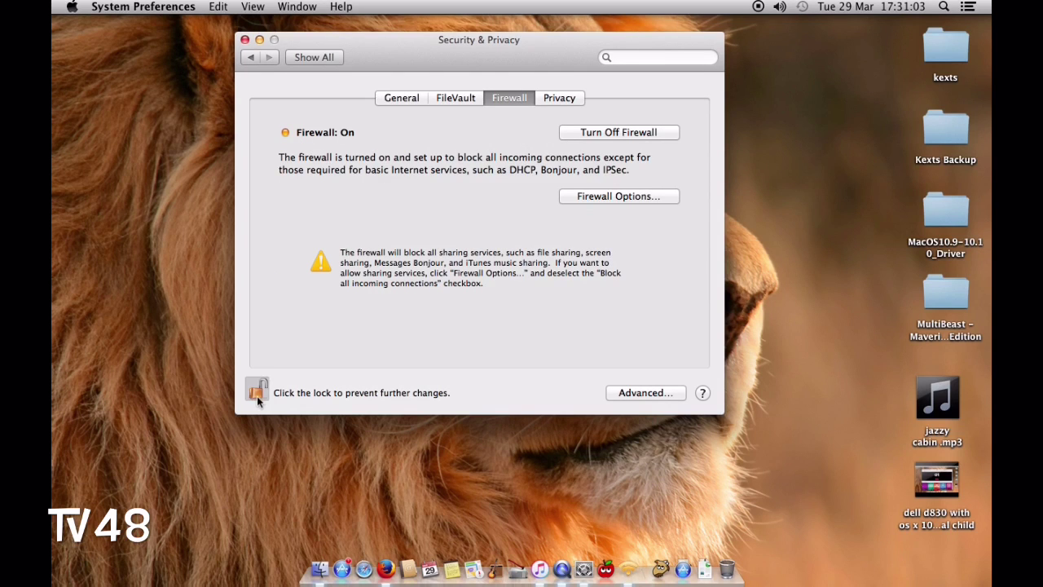
Step: Return to the preferences overview and open the Dock's Applications stack, scrolling to find iTunes
{"action": "left_click", "coordinate": [252, 57]}
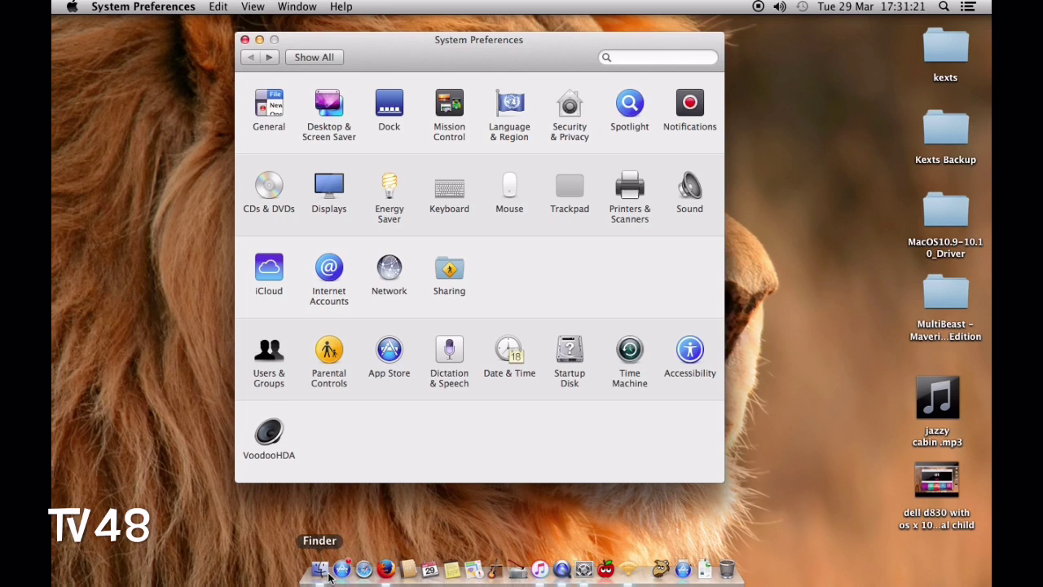
{"action": "left_click", "coordinate": [683, 569]}
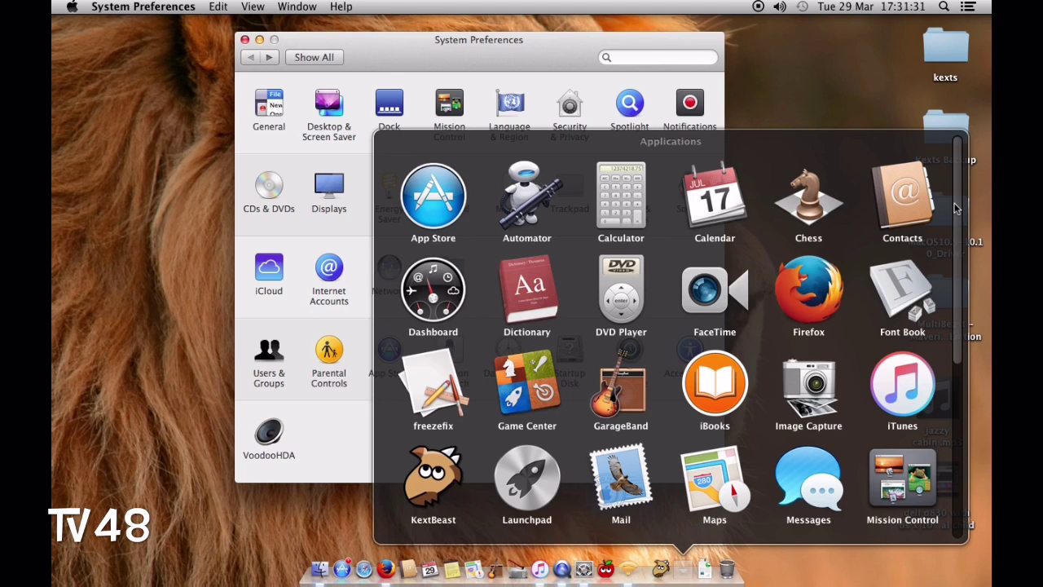
{"action": "left_click_drag", "start_coordinate": [956, 209], "coordinate": [971, 263]}
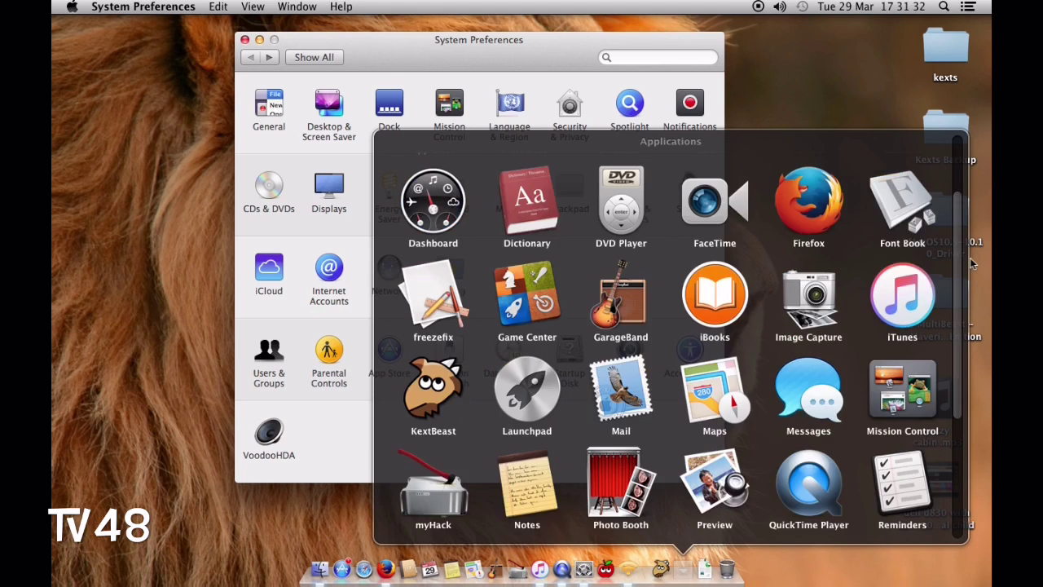
{"action": "left_click", "coordinate": [543, 376]}
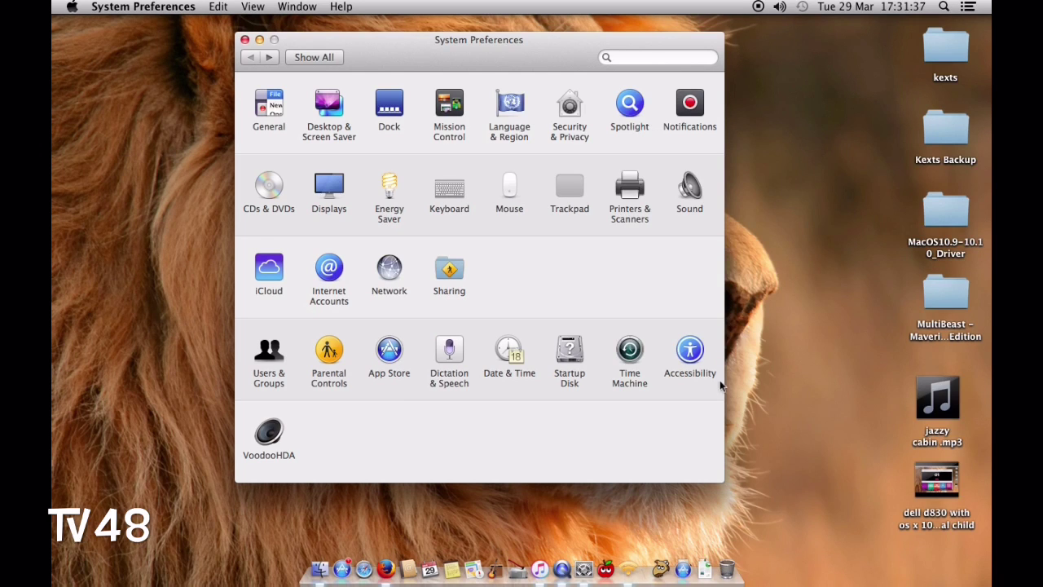
{"action": "left_click", "coordinate": [684, 570]}
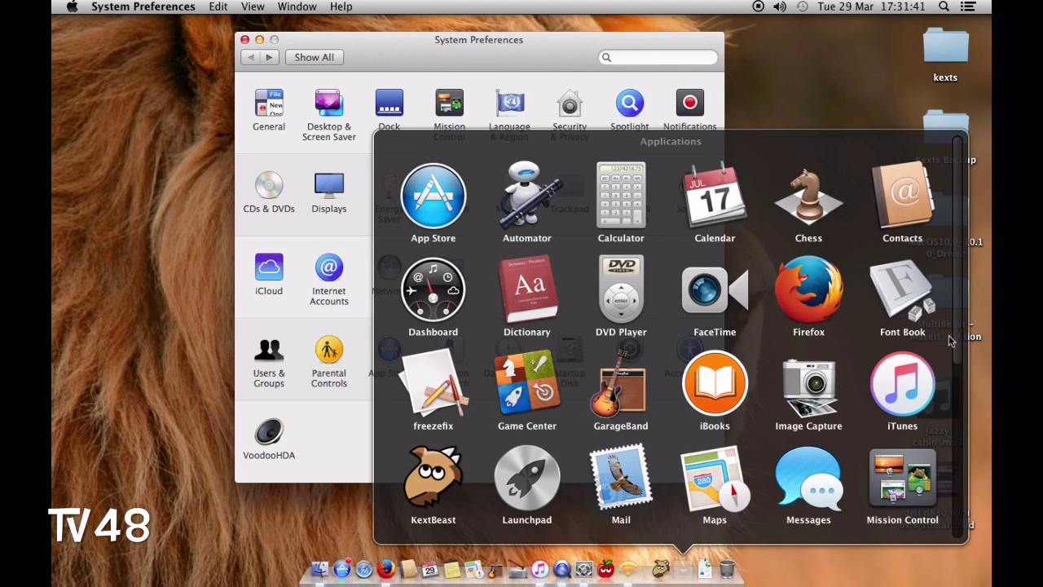
{"action": "left_click_drag", "start_coordinate": [967, 334], "coordinate": [969, 420]}
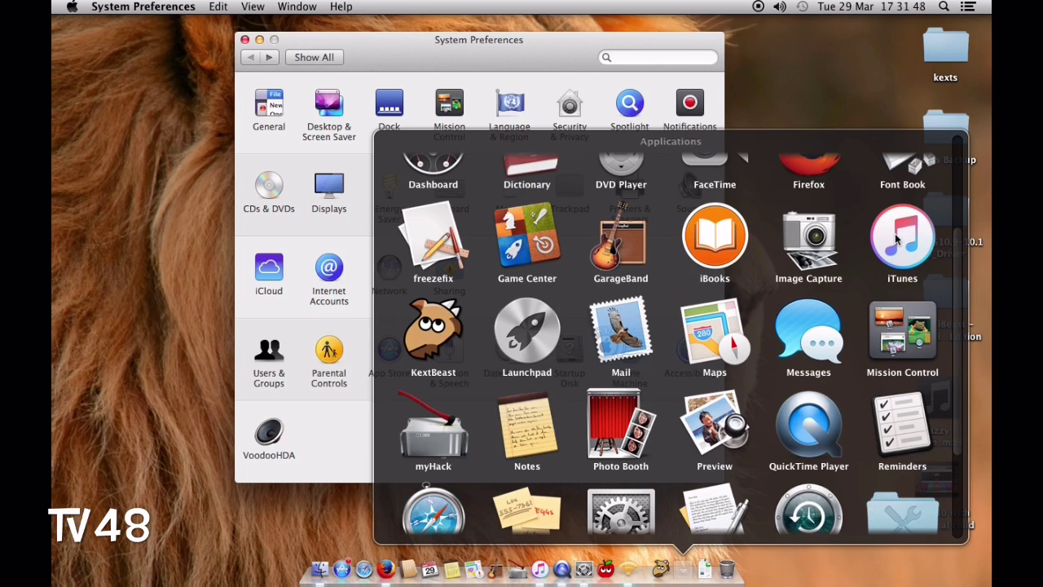
Step: Launch iTunes and enable Internet Radio as a shown media kind
{"action": "left_click", "coordinate": [896, 238]}
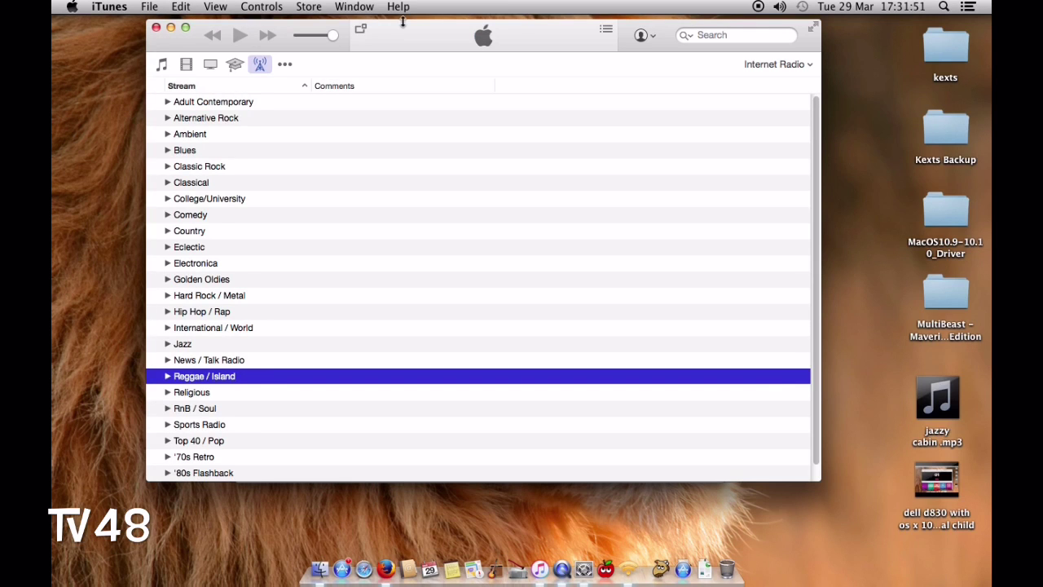
{"action": "left_click_drag", "start_coordinate": [295, 38], "coordinate": [386, 110]}
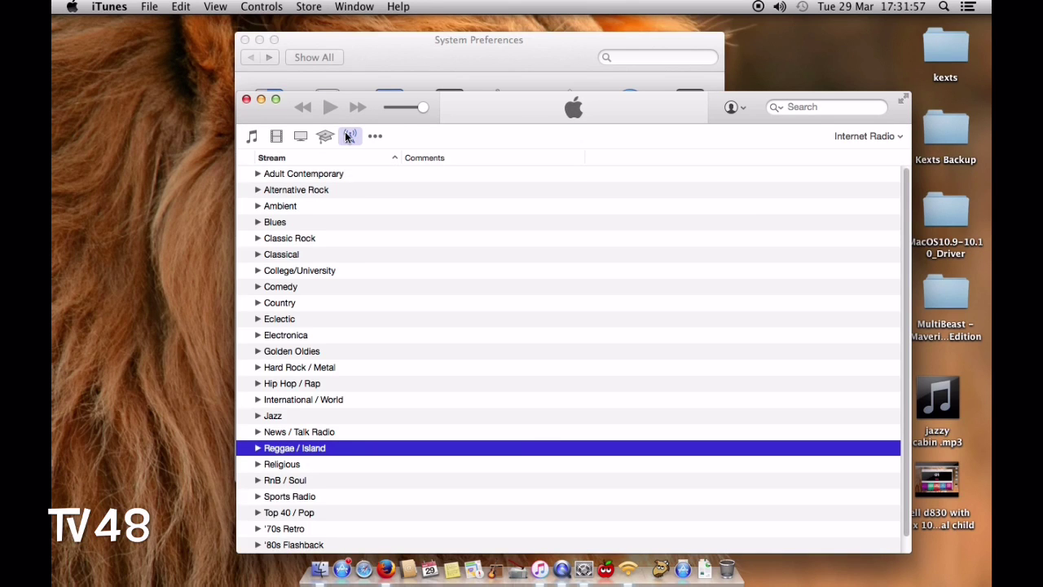
{"action": "left_click", "coordinate": [376, 137]}
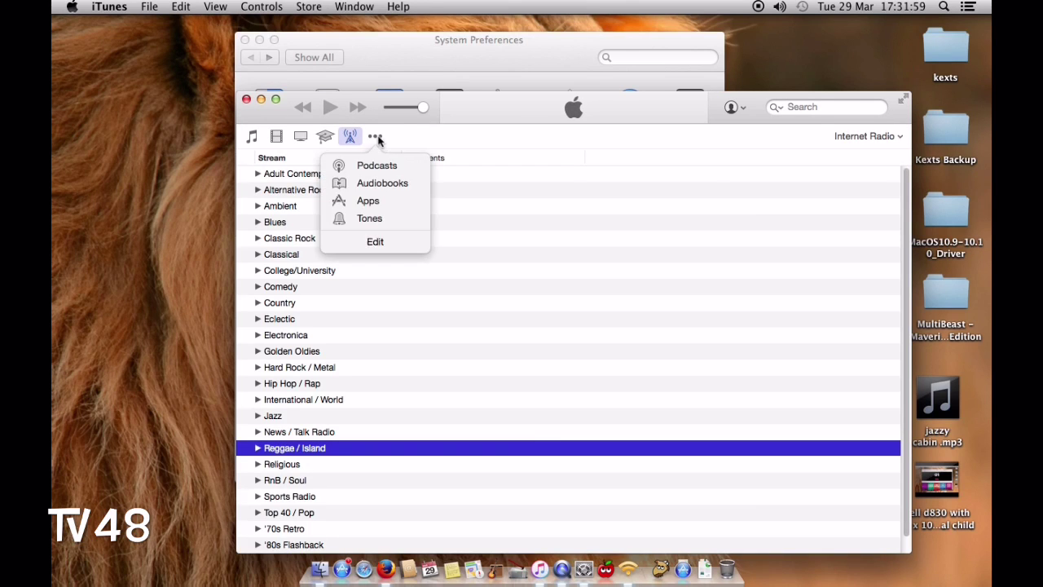
{"action": "left_click", "coordinate": [376, 239]}
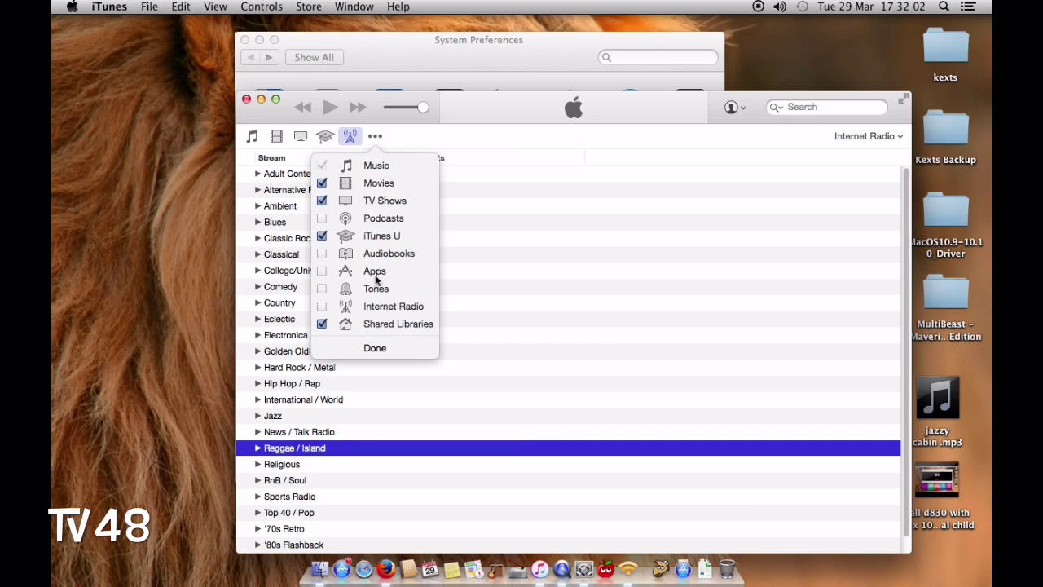
{"action": "left_click", "coordinate": [322, 307]}
{"action": "key", "text": "Escape"}
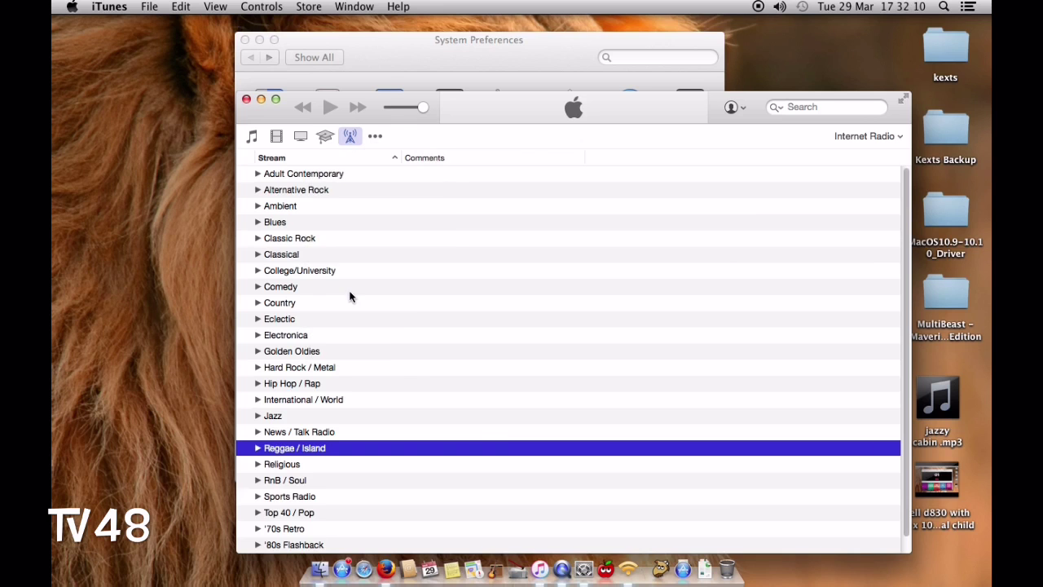
Step: Try the Beats 1 live radio in the Music section and cancel the Apple ID sign-in
{"action": "left_click", "coordinate": [254, 140]}
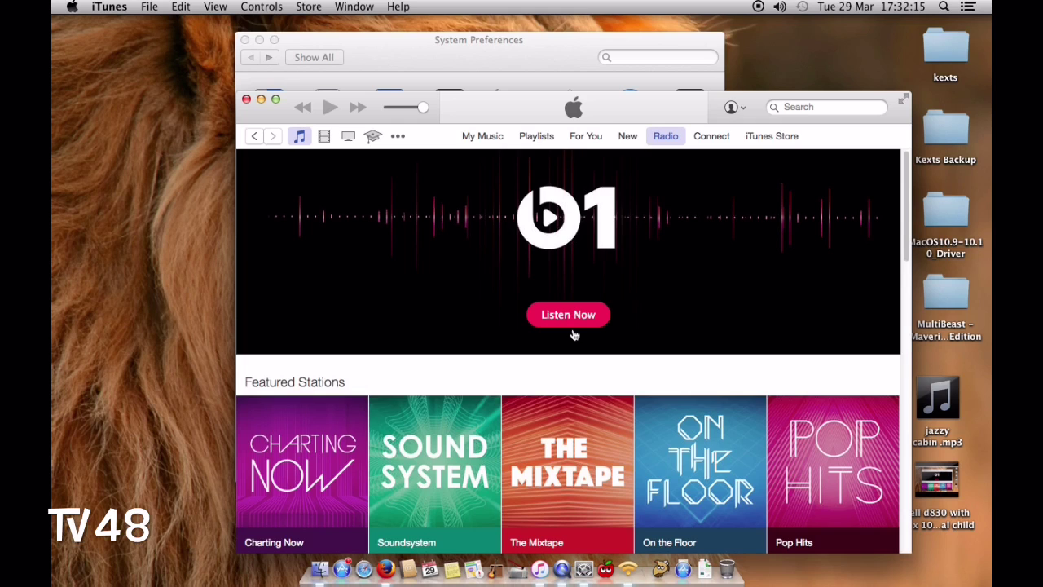
{"action": "left_click", "coordinate": [574, 329]}
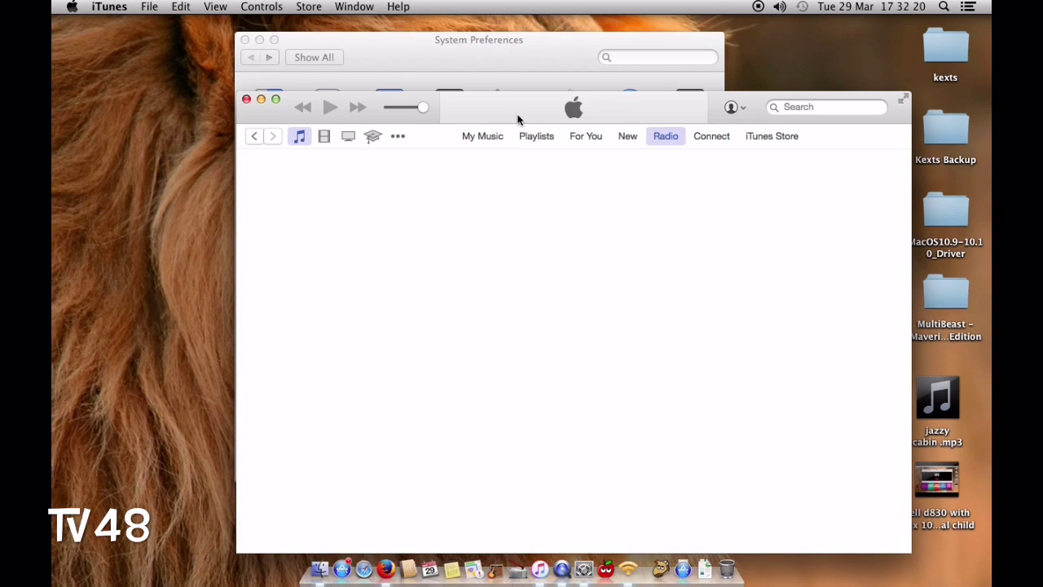
{"action": "left_click_drag", "start_coordinate": [518, 120], "coordinate": [487, 100]}
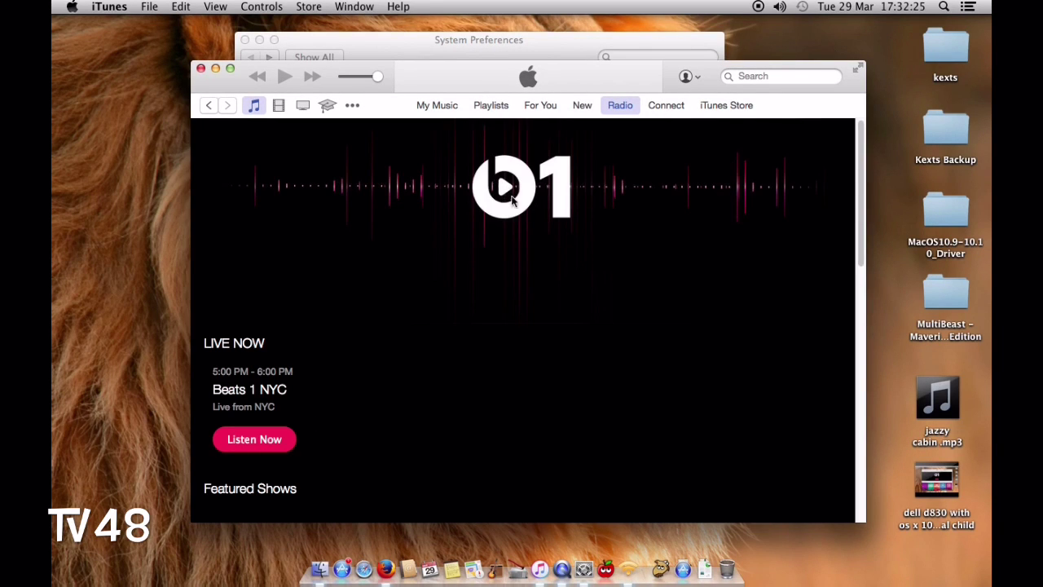
{"action": "left_click", "coordinate": [256, 441]}
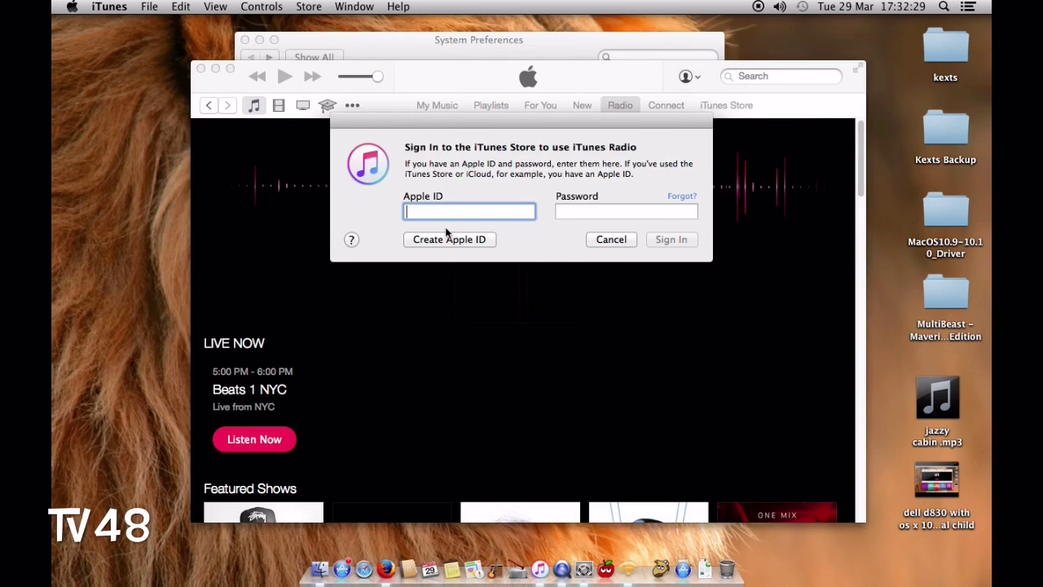
{"action": "left_click", "coordinate": [587, 241]}
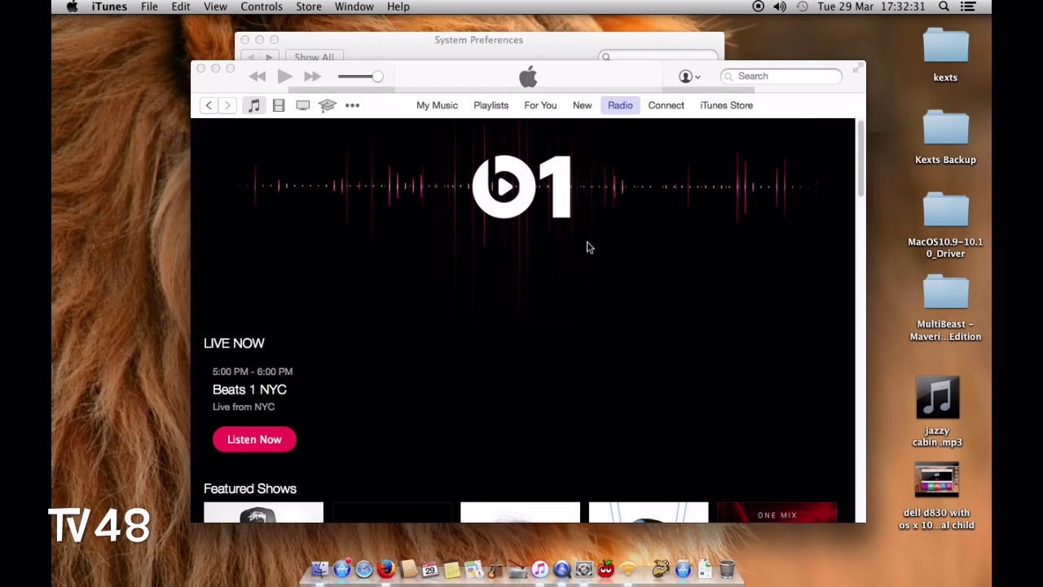
Step: Switch to Internet Radio, expand the Reggae / Island streams, then close iTunes
{"action": "left_click", "coordinate": [350, 107]}
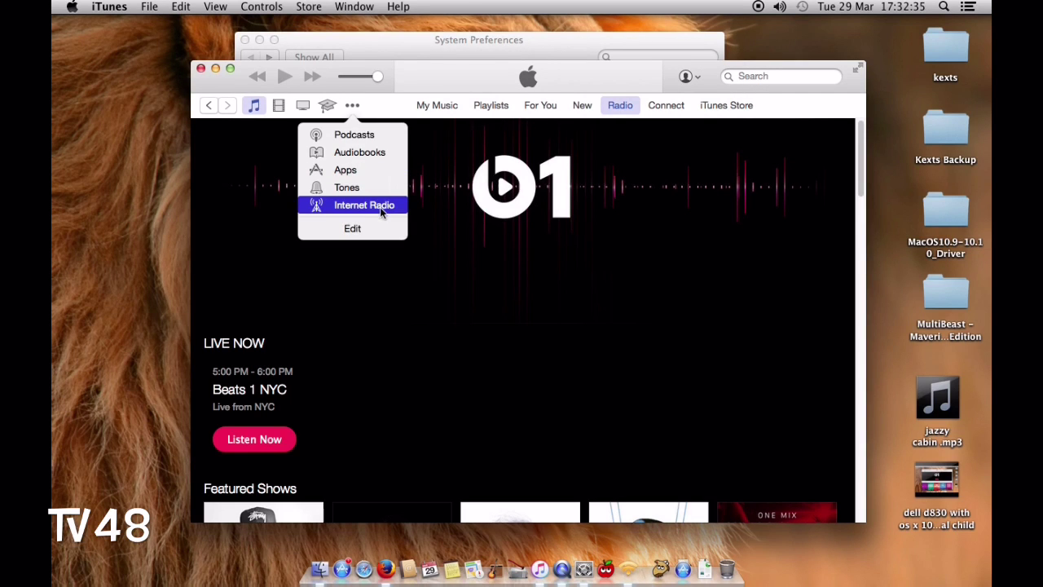
{"action": "left_click", "coordinate": [381, 208]}
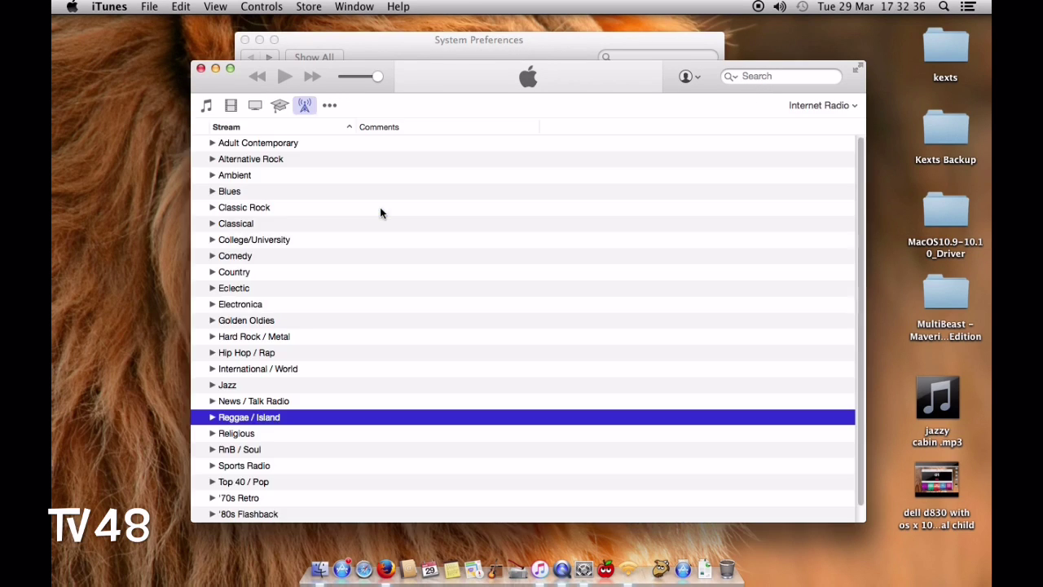
{"action": "left_click", "coordinate": [215, 417]}
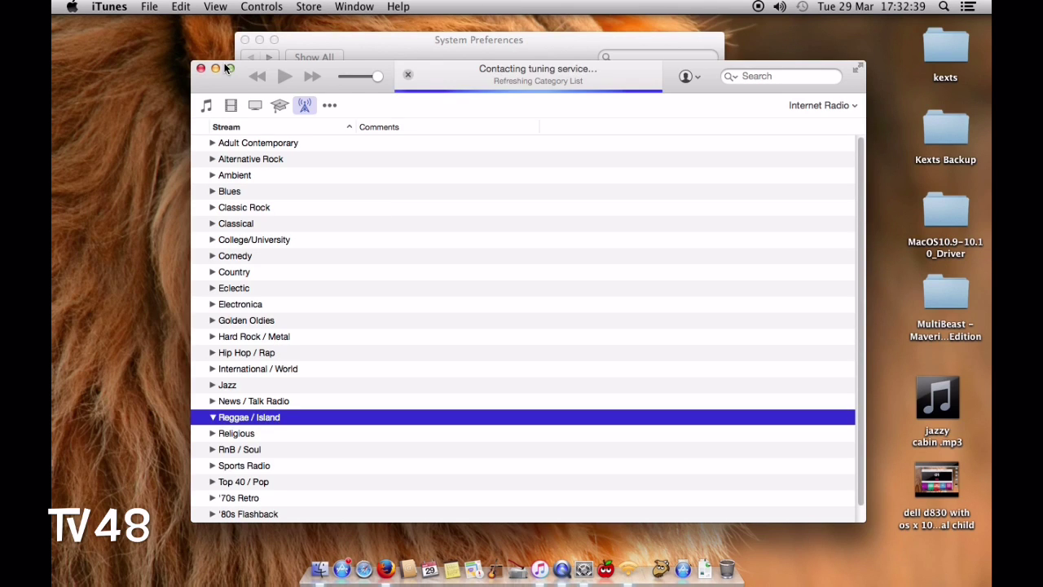
{"action": "left_click_drag", "start_coordinate": [338, 67], "coordinate": [386, 69]}
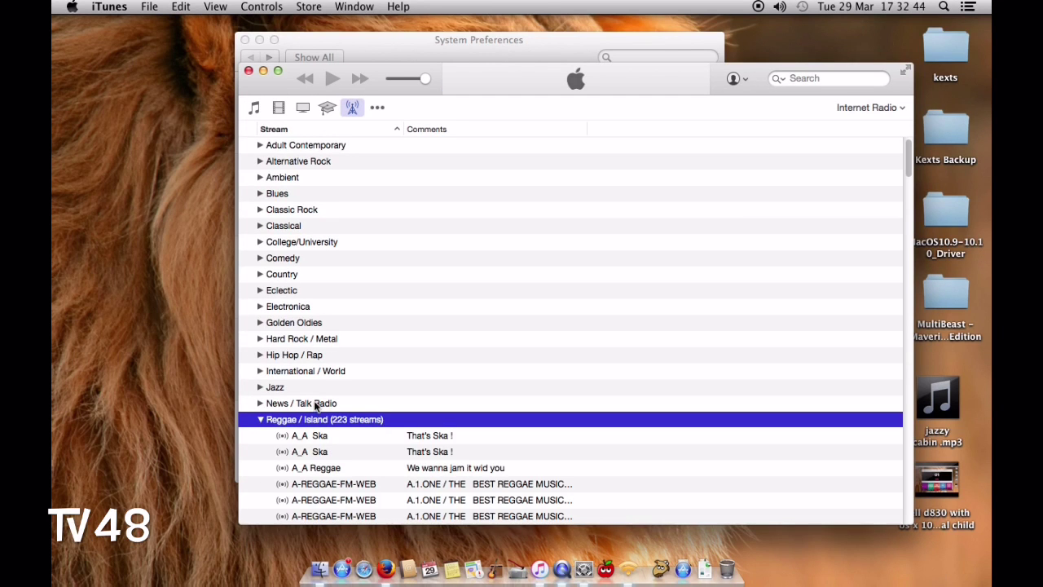
{"action": "left_click", "coordinate": [250, 71]}
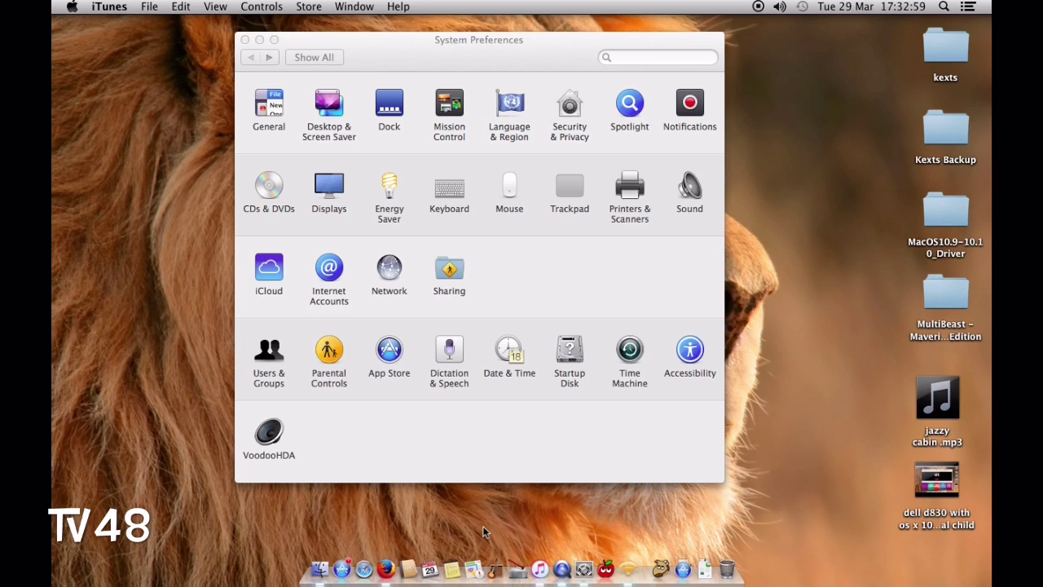
Step: Close System Preferences and play the jazzy cabin .mp3 preview from its desktop icon
{"action": "left_click", "coordinate": [245, 40]}
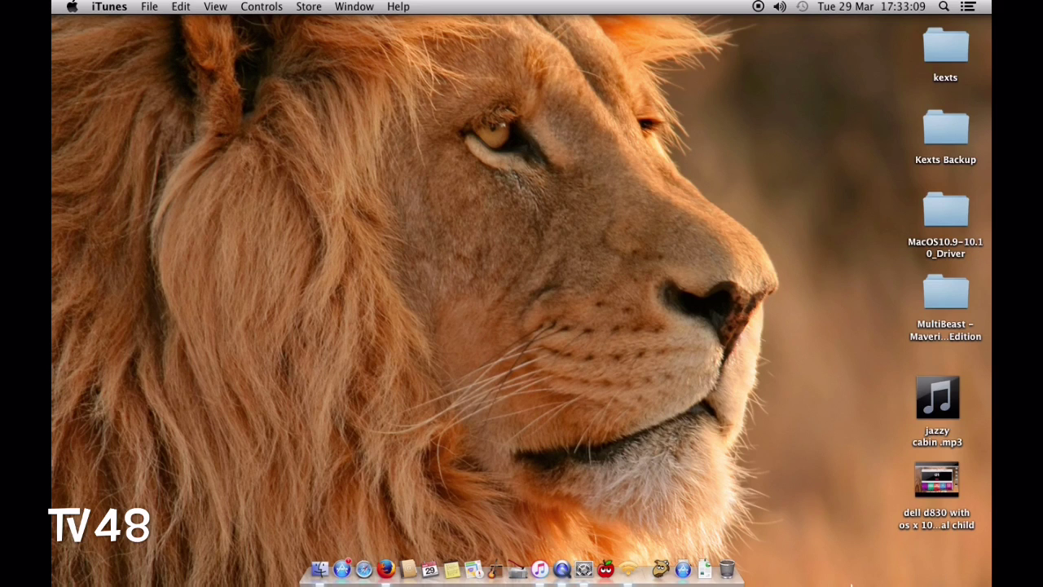
{"action": "mouse_move", "coordinate": [938, 398]}
{"action": "left_click", "coordinate": [938, 398]}
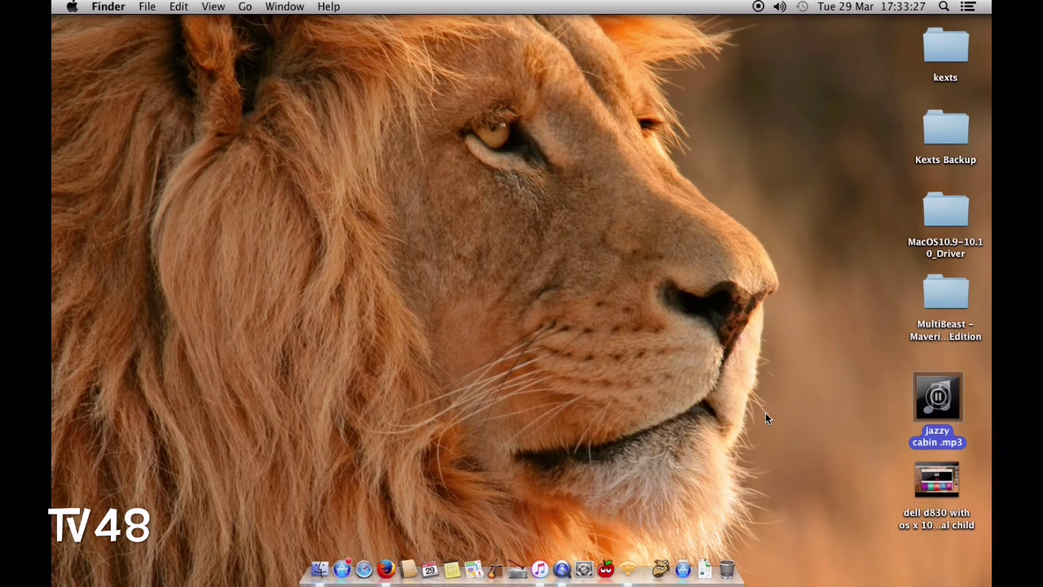
Step: Turn the system volume up to maximum and restart the jazzy cabin .mp3 preview
{"action": "left_click", "coordinate": [783, 7]}
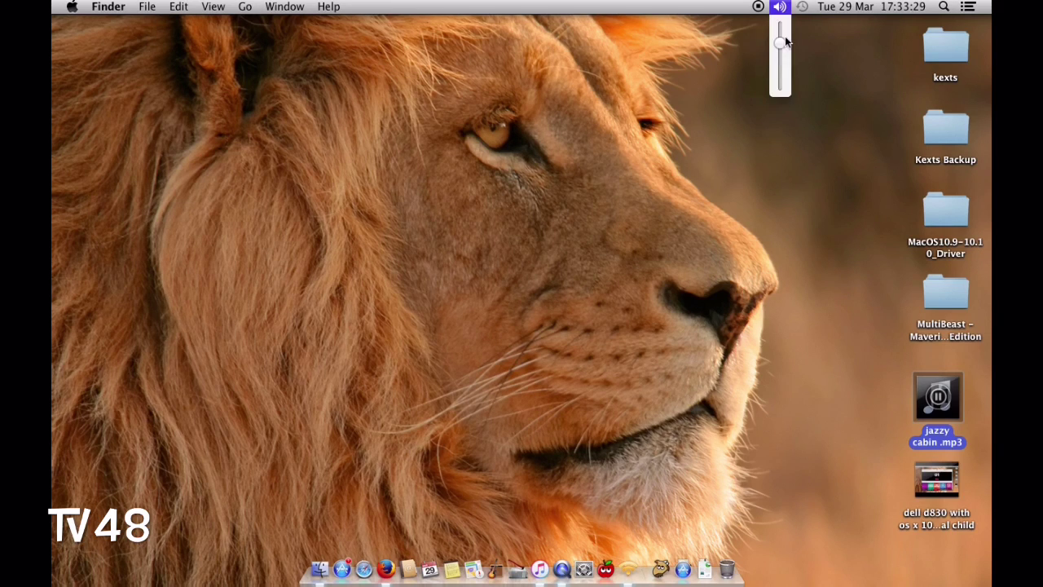
{"action": "left_click_drag", "start_coordinate": [785, 38], "coordinate": [778, 30]}
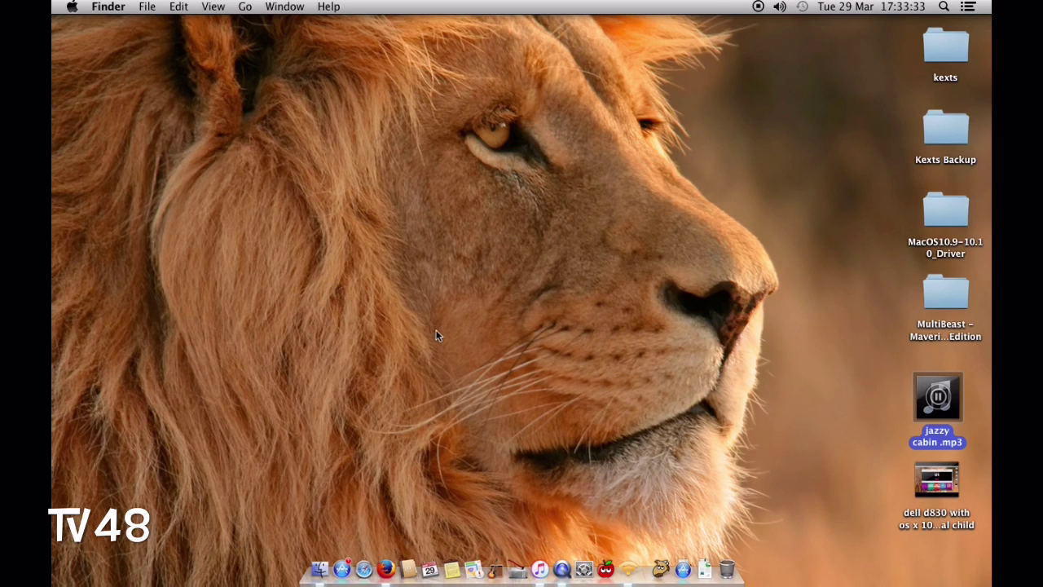
{"action": "left_click", "coordinate": [940, 389]}
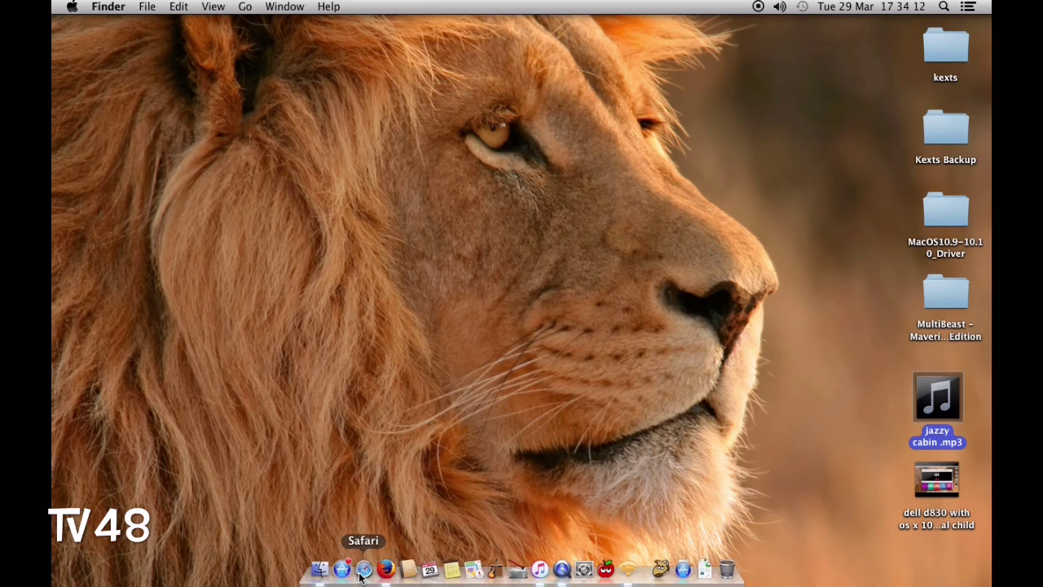
Step: Launch Safari and load the Google Nederland home page via google.com and Top Sites
{"action": "left_click", "coordinate": [364, 570]}
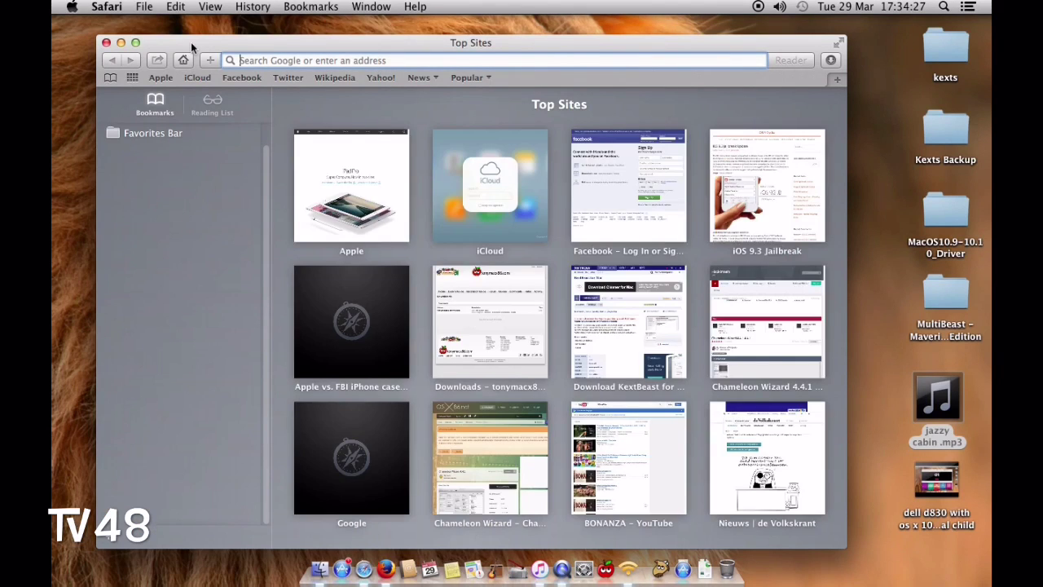
{"action": "left_click", "coordinate": [187, 63]}
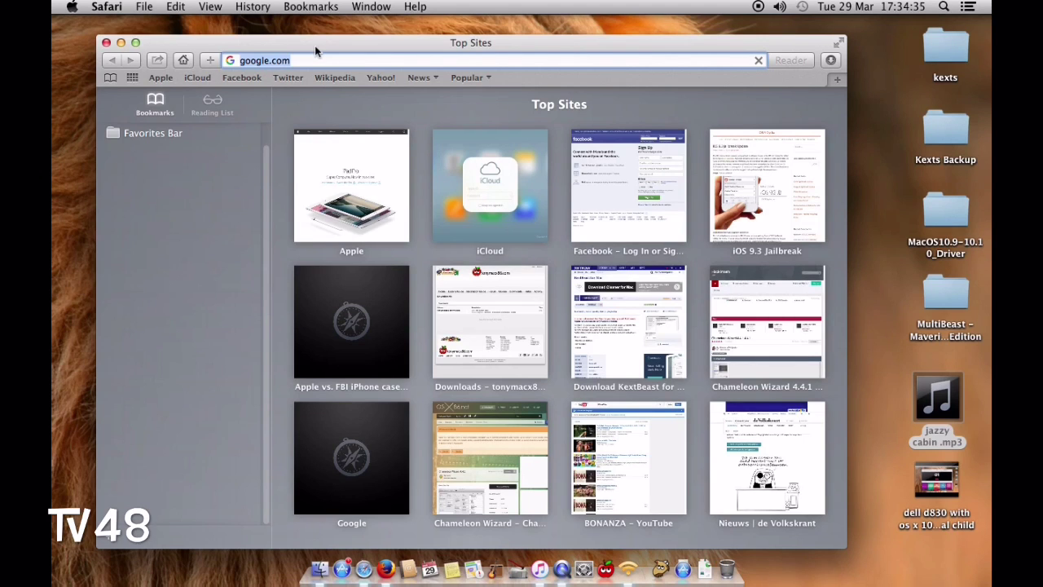
{"action": "left_click_drag", "start_coordinate": [317, 52], "coordinate": [343, 45]}
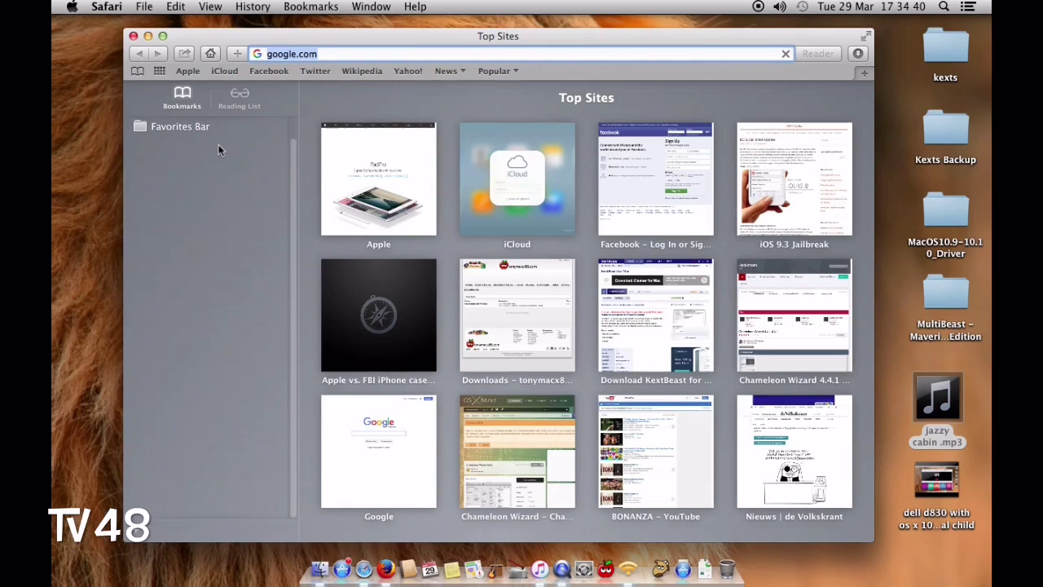
{"action": "left_click", "coordinate": [402, 495]}
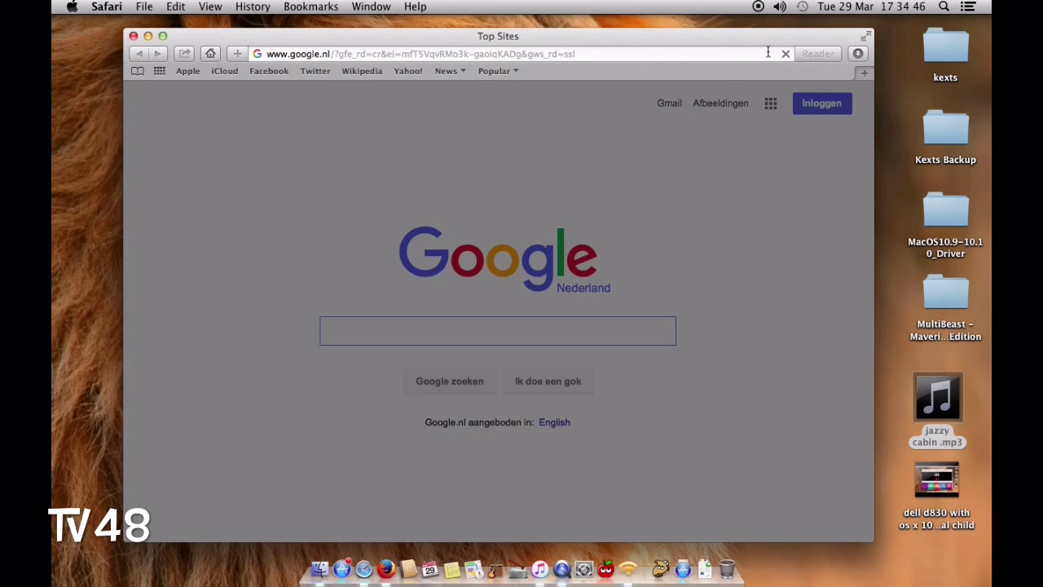
{"action": "left_click_drag", "start_coordinate": [706, 36], "coordinate": [673, 47]}
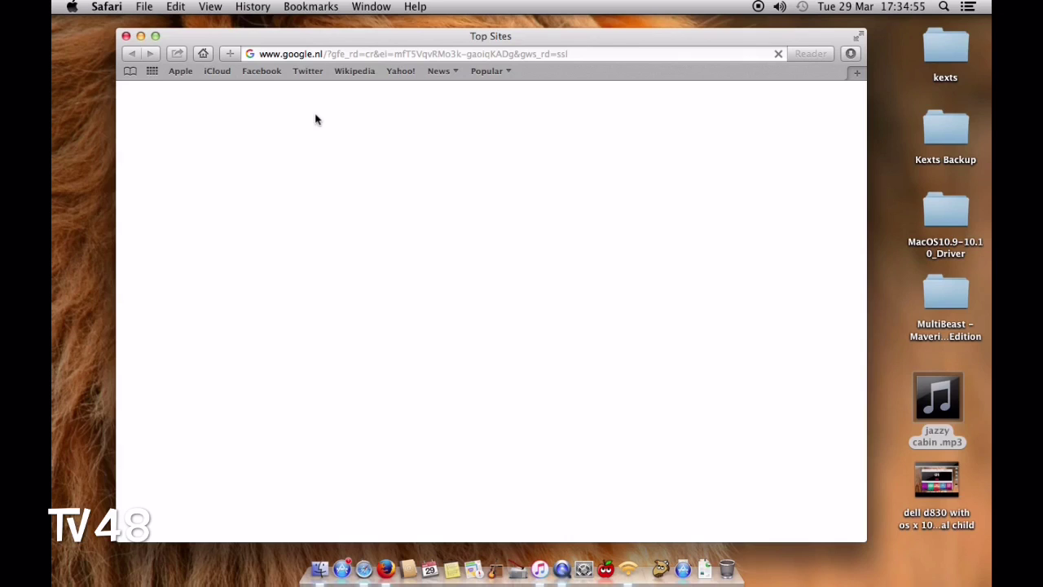
{"action": "key", "text": "super+l"}
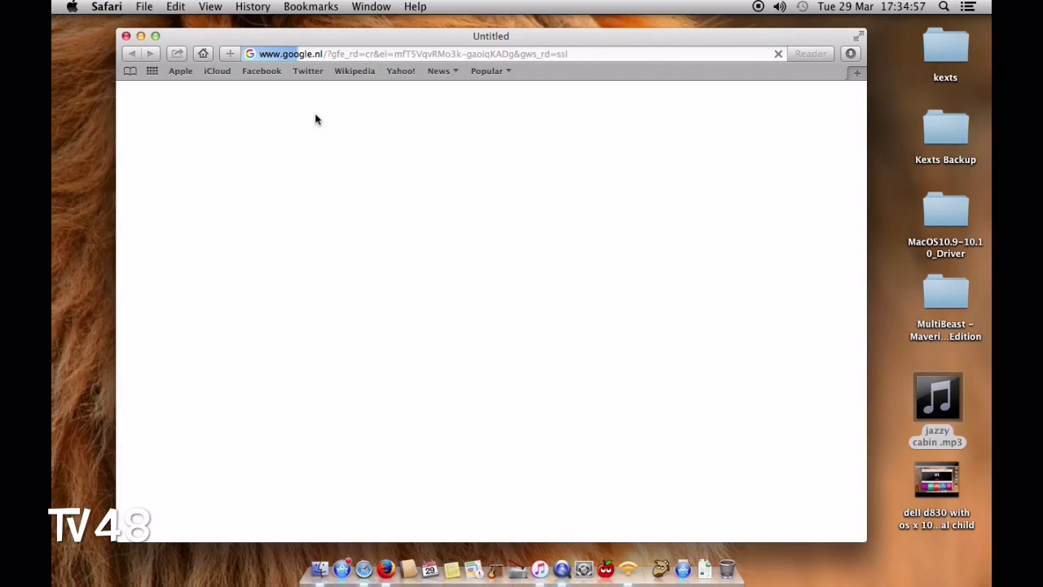
{"action": "key", "text": "shift+Right"}
{"action": "key", "text": "shift+Right"}
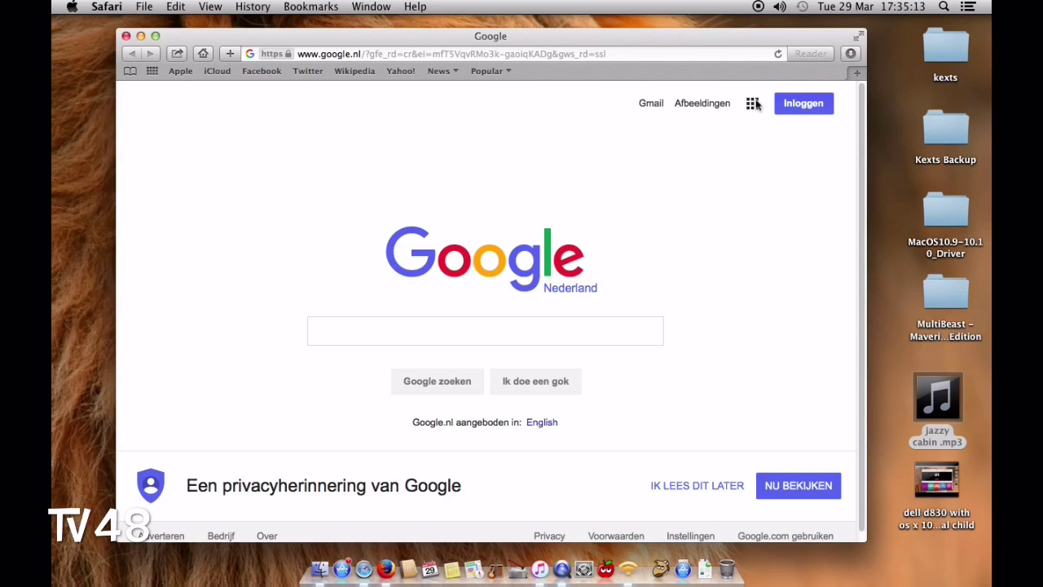
Step: Open Google News from the Google apps grid, scroll through Google Nieuws, then close the window
{"action": "left_click", "coordinate": [753, 103]}
{"action": "left_click", "coordinate": [783, 276]}
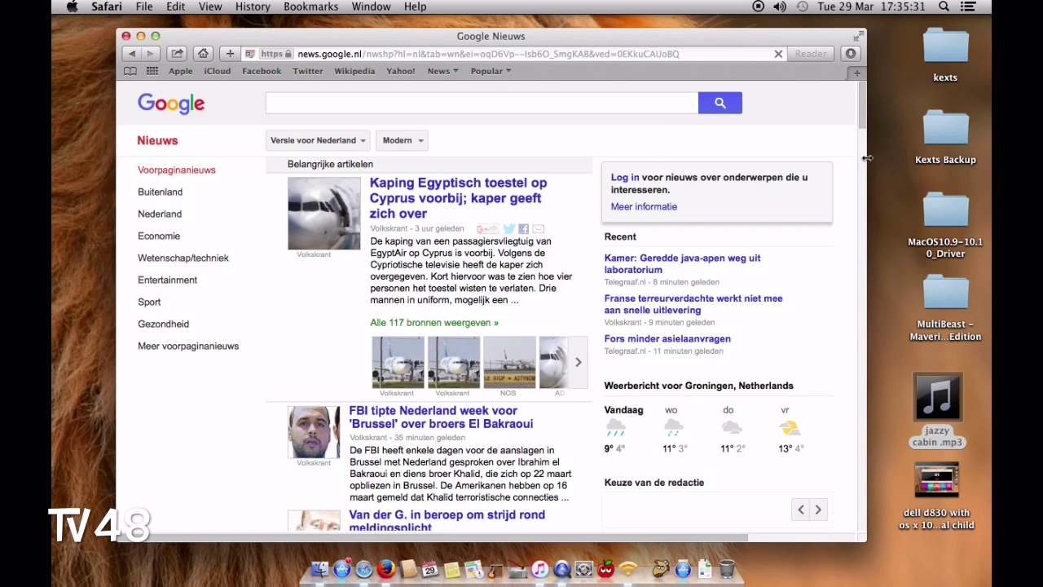
{"action": "scroll", "coordinate": [864, 96], "scroll_direction": "down", "scroll_amount": 5}
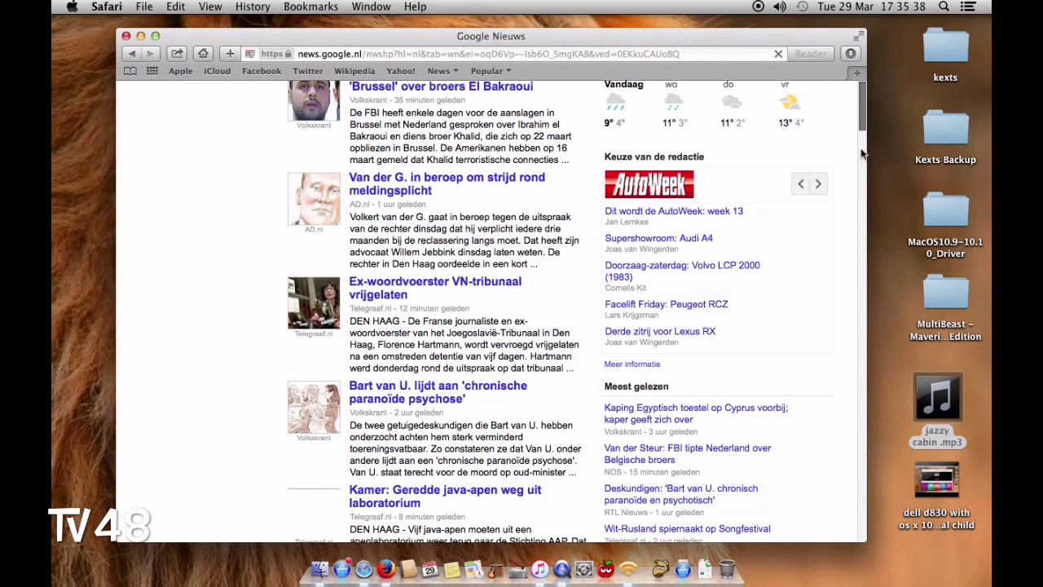
{"action": "scroll", "coordinate": [863, 153], "scroll_direction": "up", "scroll_amount": 2}
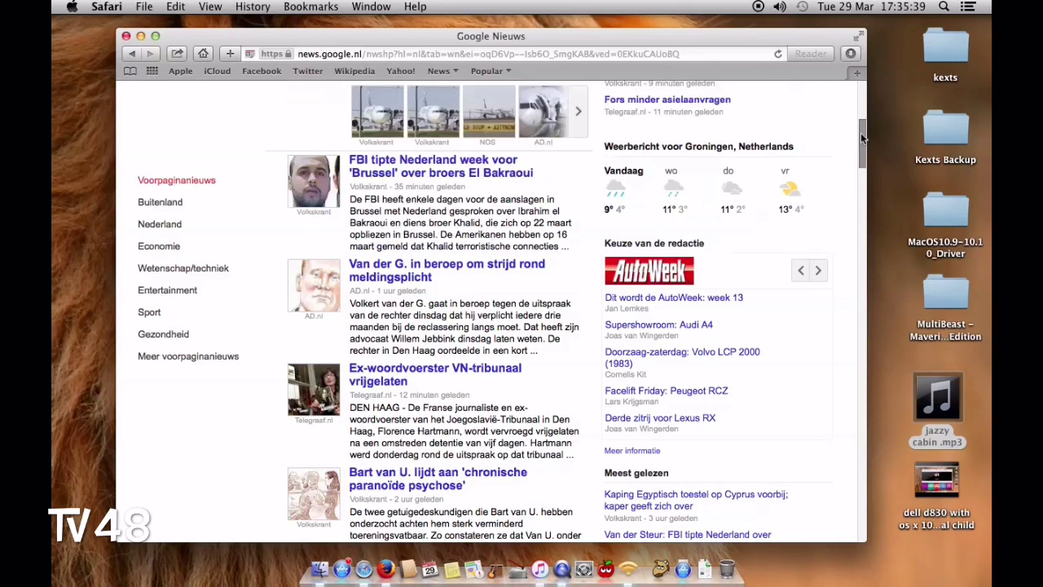
{"action": "scroll", "coordinate": [862, 138], "scroll_direction": "down", "scroll_amount": 5}
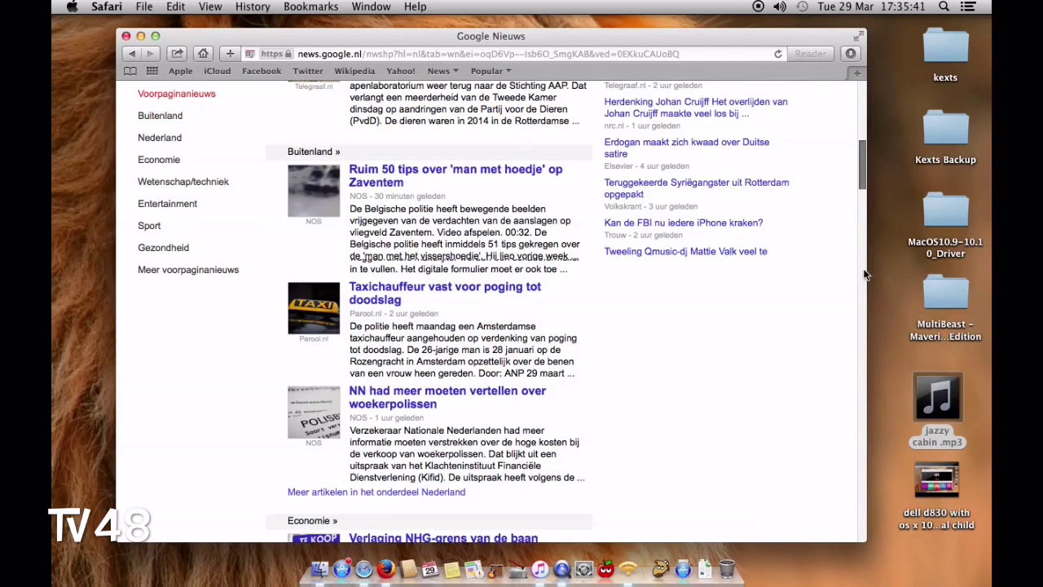
{"action": "scroll", "coordinate": [864, 310], "scroll_direction": "down", "scroll_amount": 10}
{"action": "scroll", "coordinate": [860, 350], "scroll_direction": "down", "scroll_amount": 8}
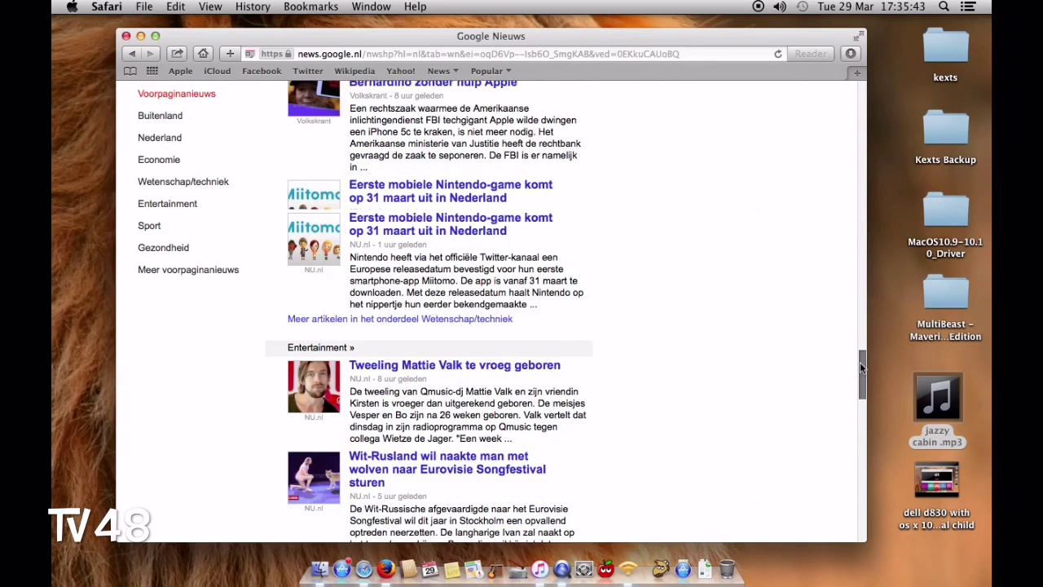
{"action": "left_click_drag", "start_coordinate": [860, 367], "coordinate": [867, 62]}
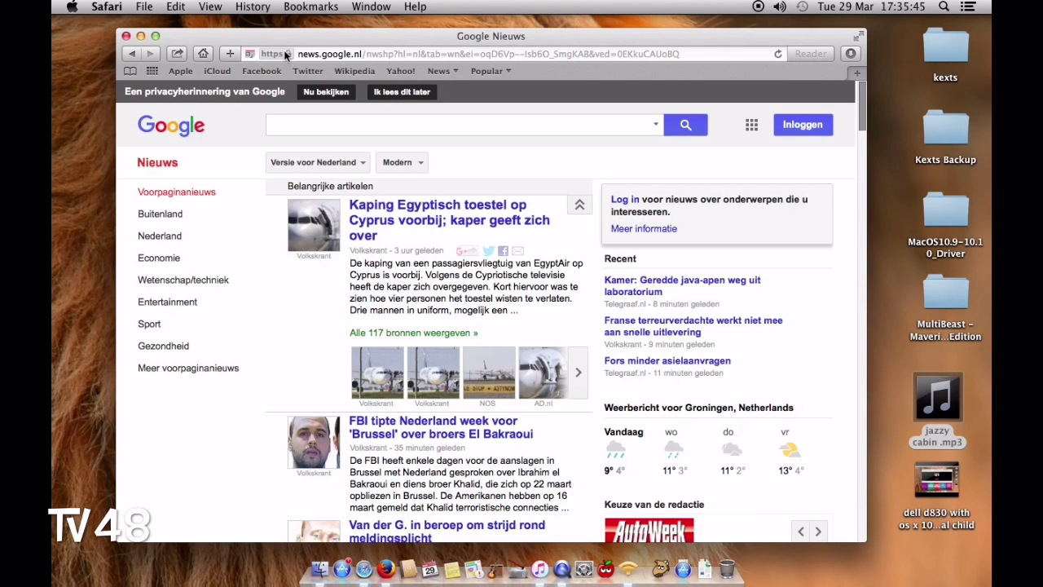
{"action": "left_click", "coordinate": [126, 37]}
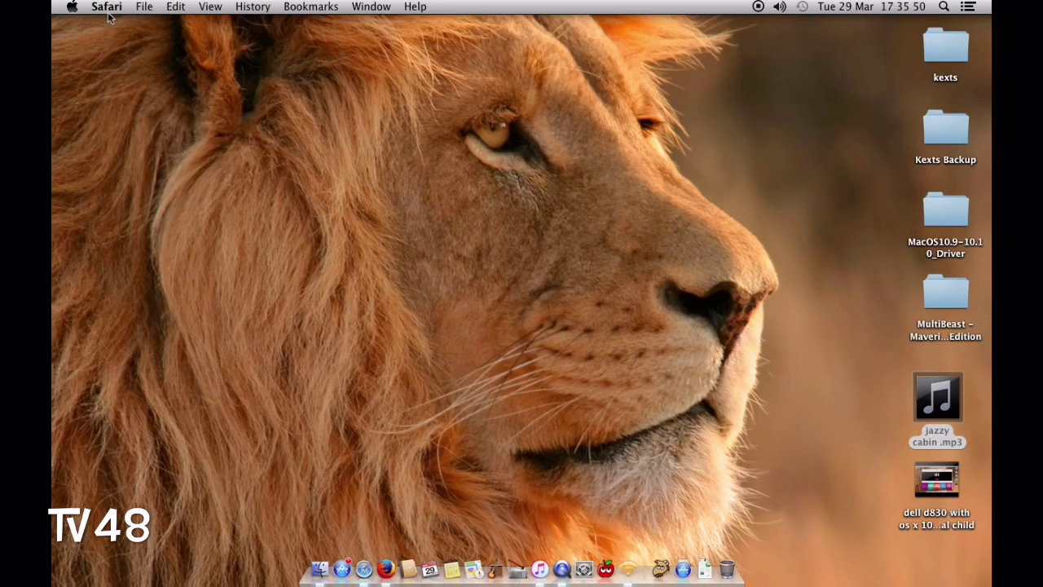
Step: Quit Safari from the Safari application menu
{"action": "left_click", "coordinate": [107, 8]}
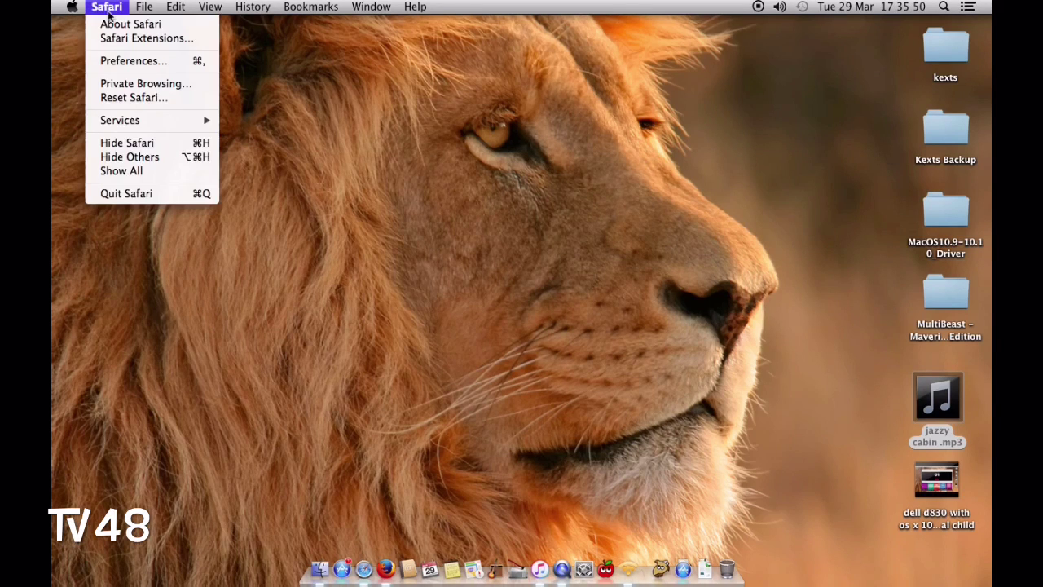
{"action": "left_click", "coordinate": [127, 194]}
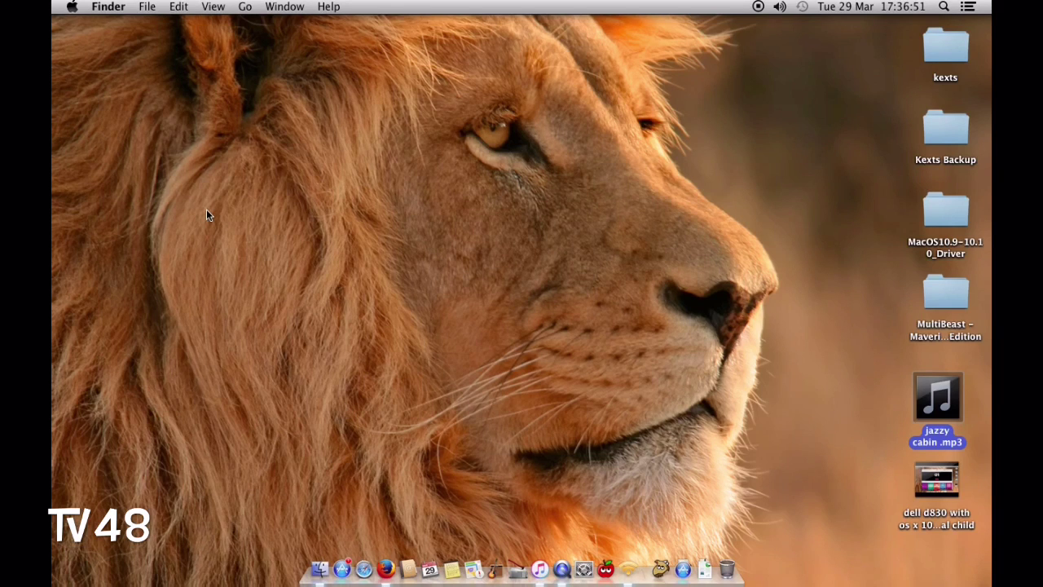
{"action": "left_click", "coordinate": [649, 91]}
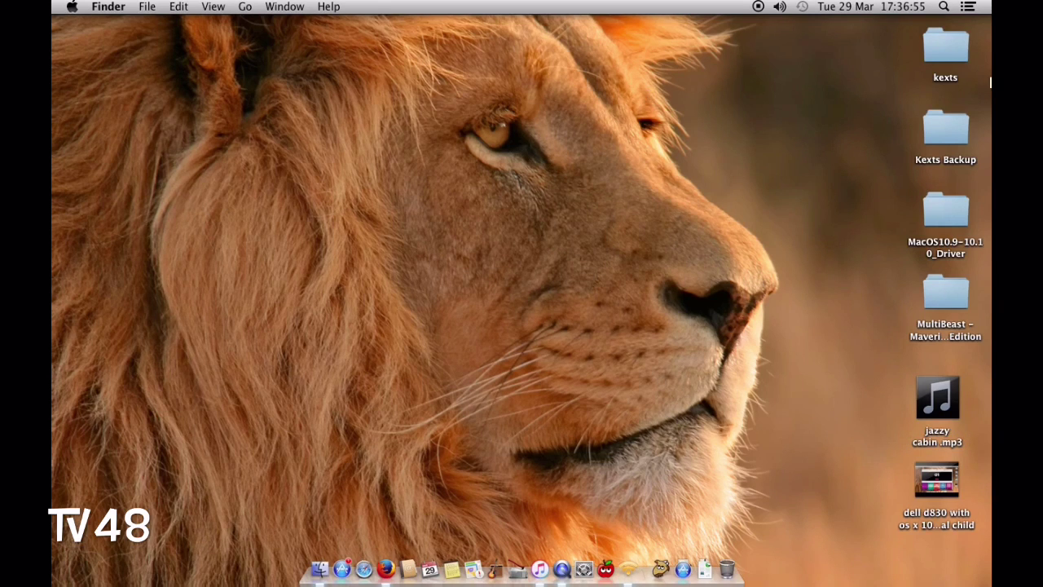